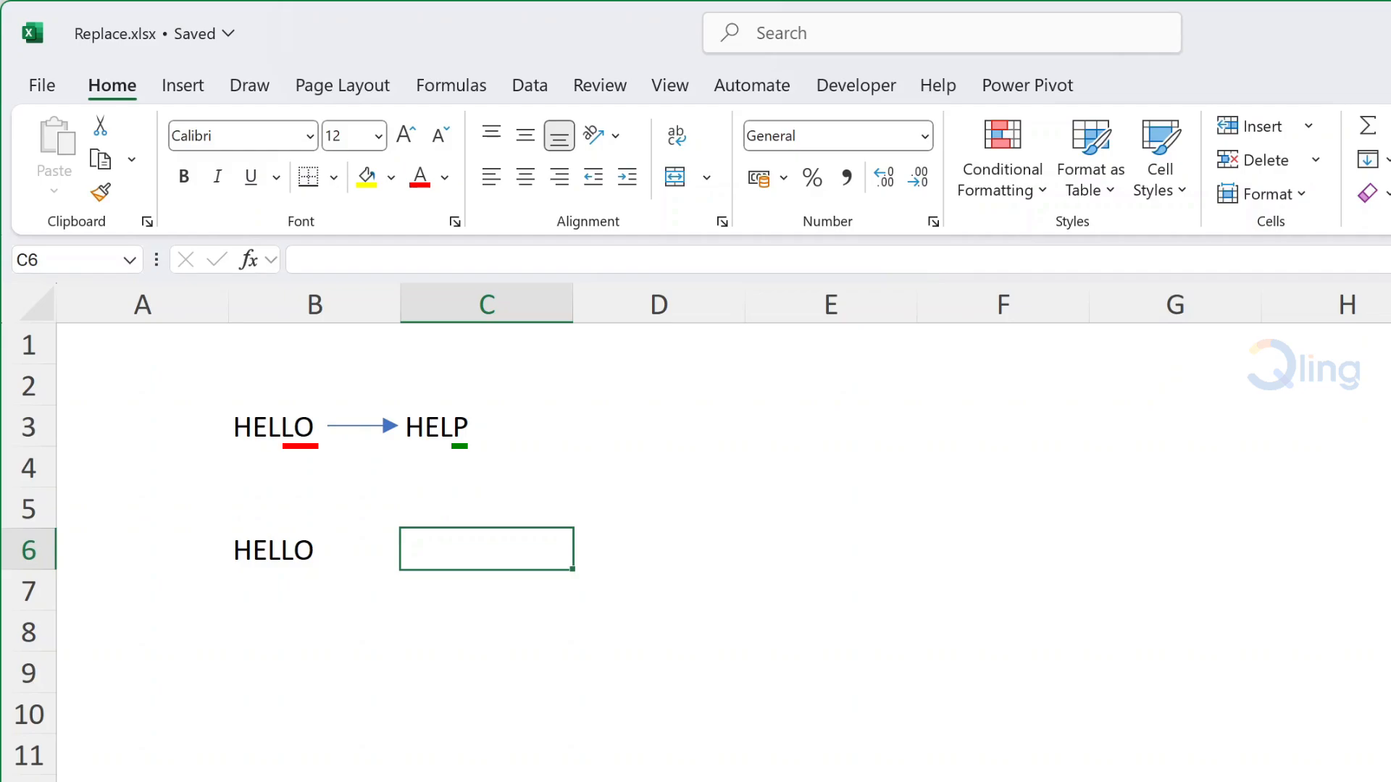
Enter =REPLACE(B6,4,2,"P") in C6 so HELLO becomes HELP.
type("=repl")
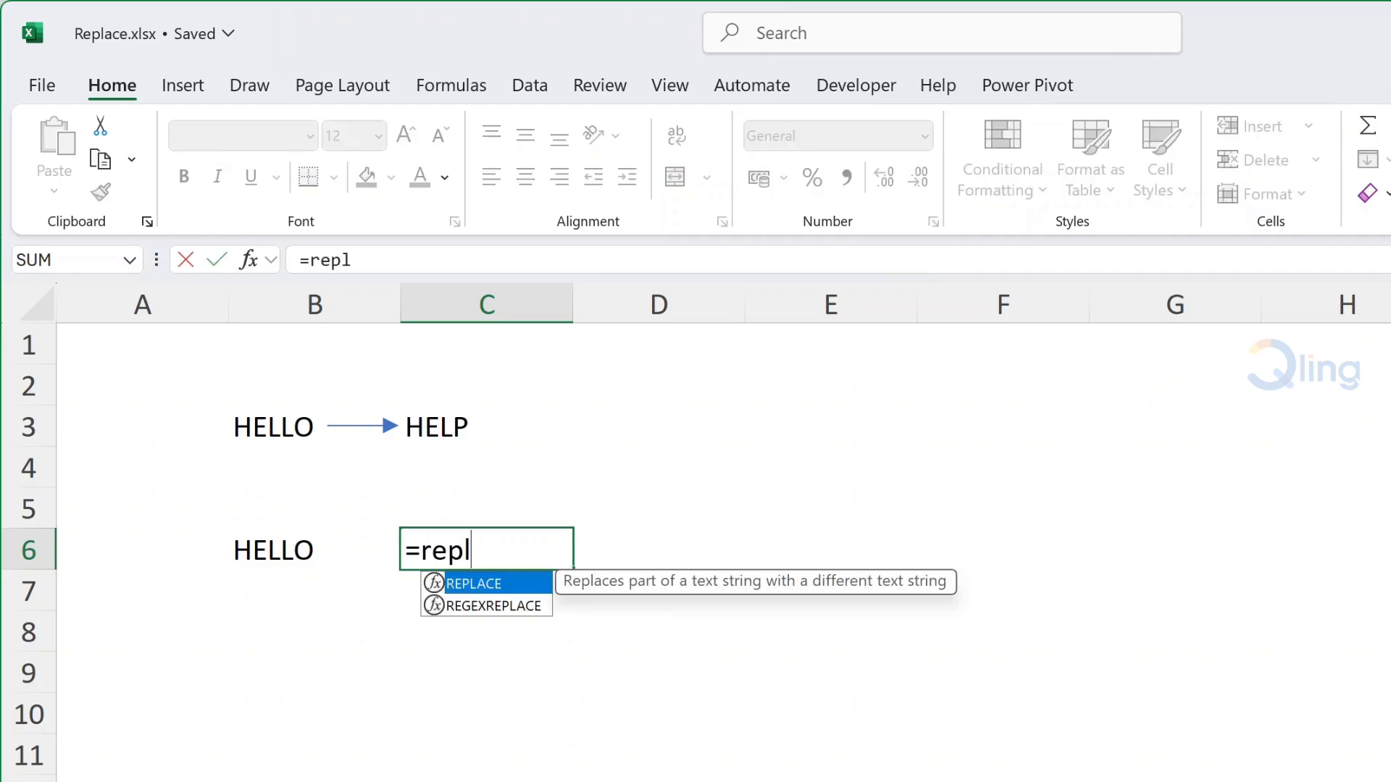
key("Tab")
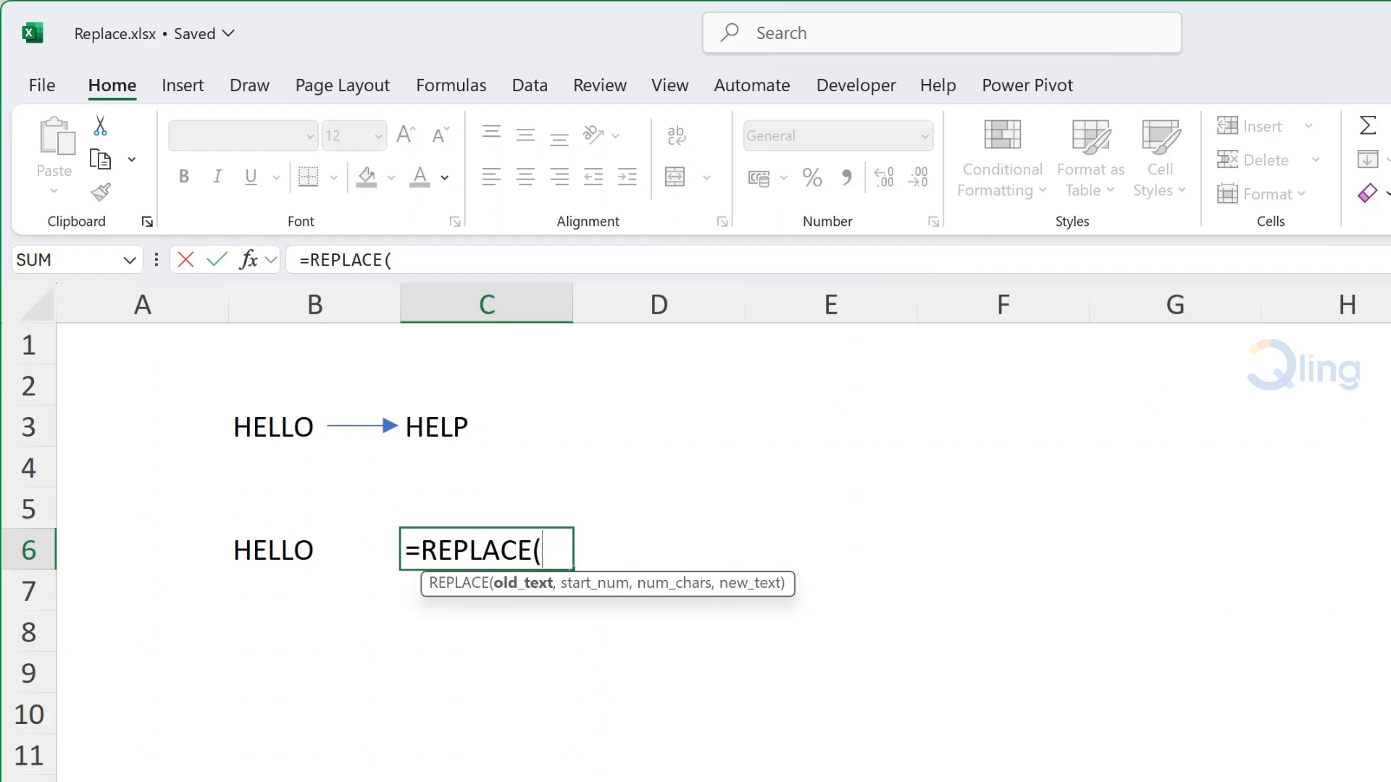
left_click(277, 538)
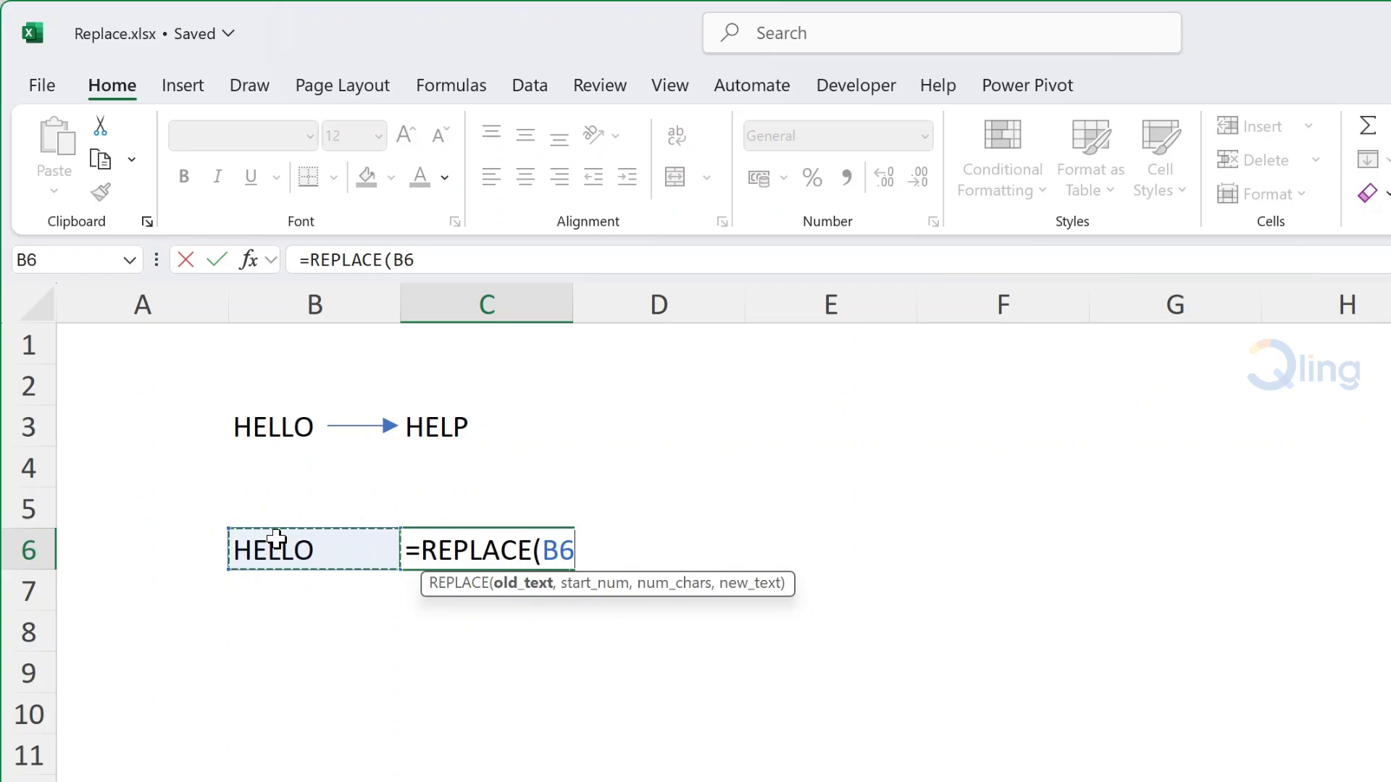
type(",")
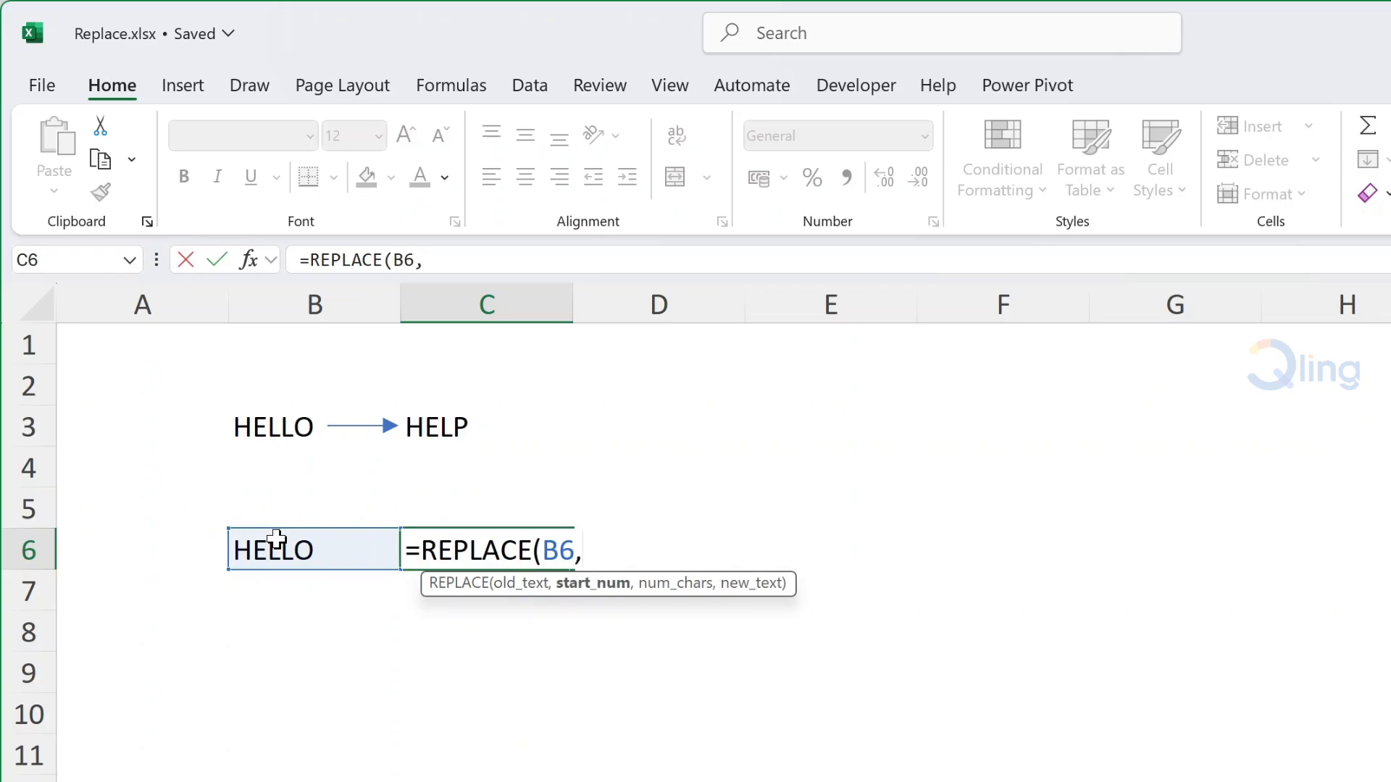
type("4")
type(",")
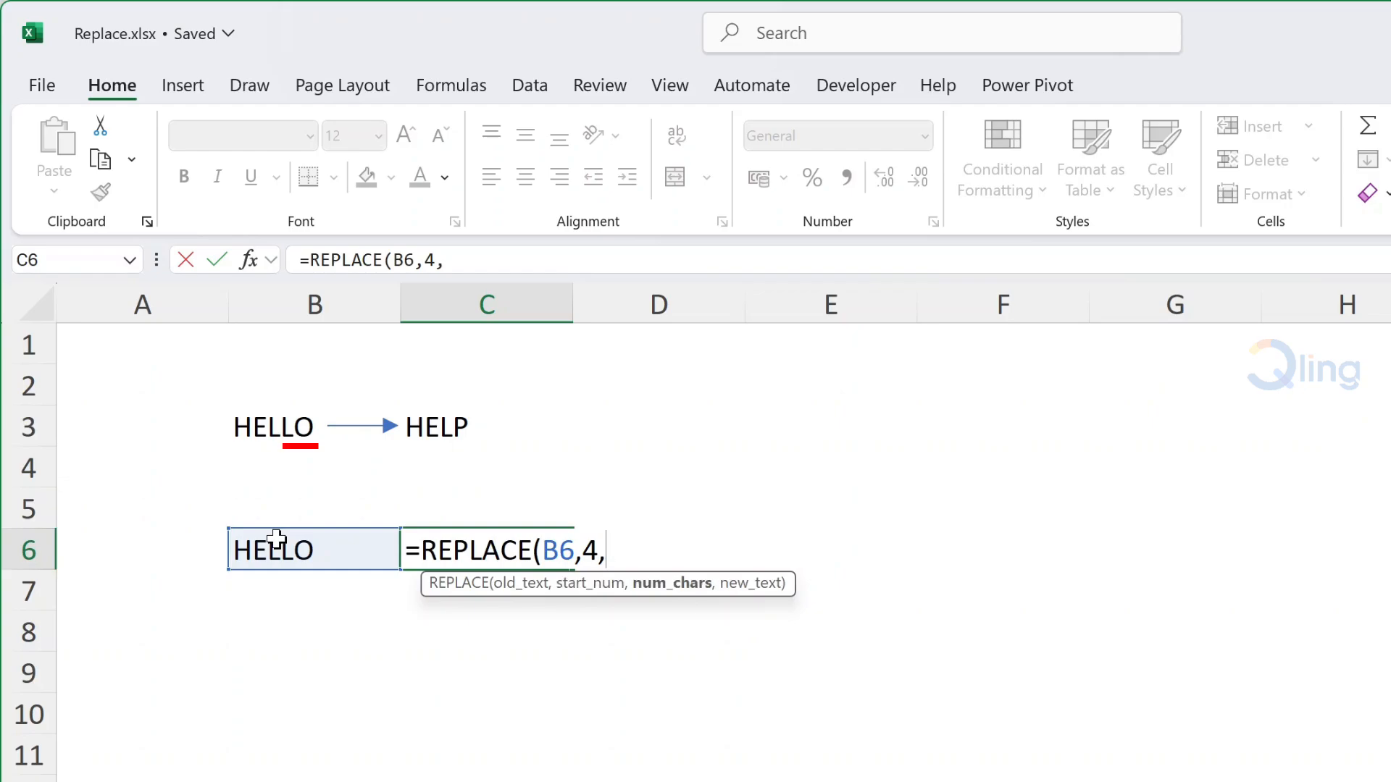
type("2,")
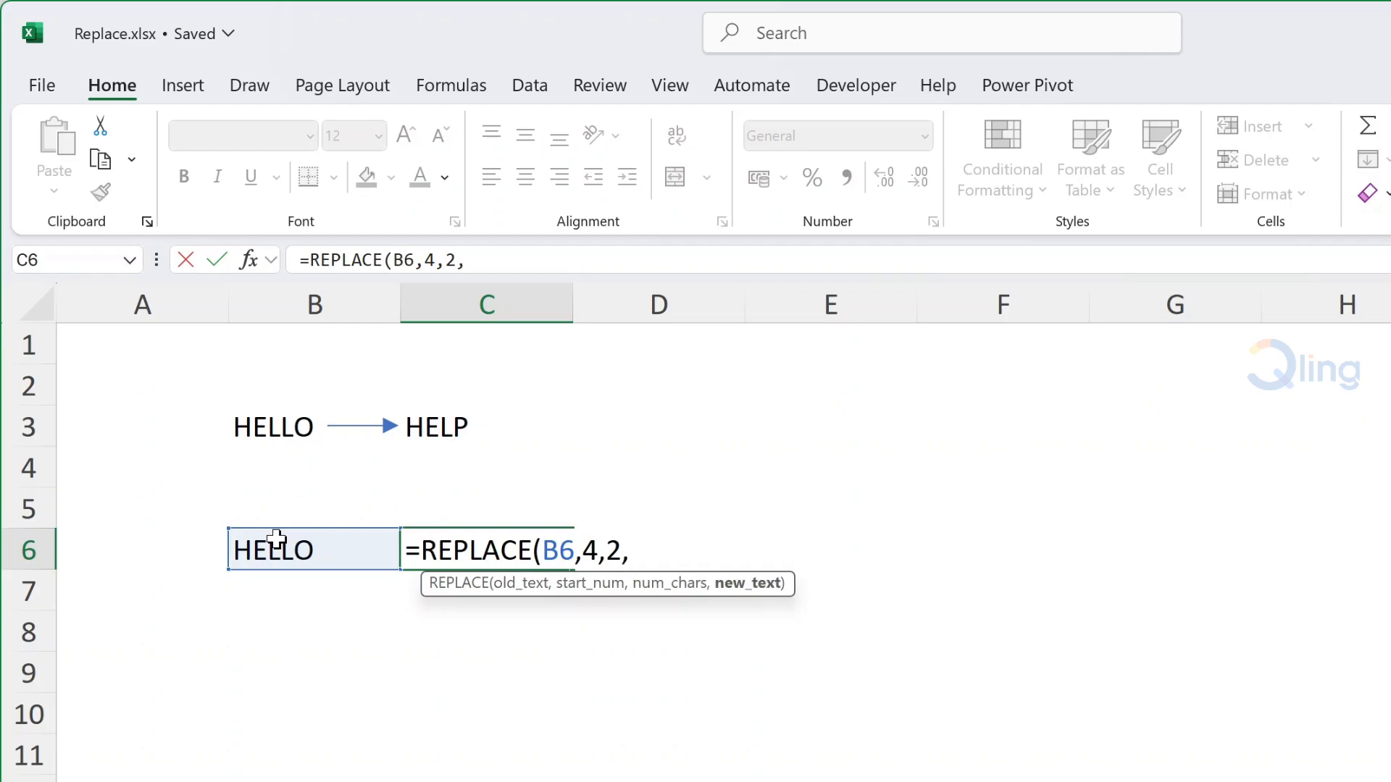
type("\"P\")")
key("Return")
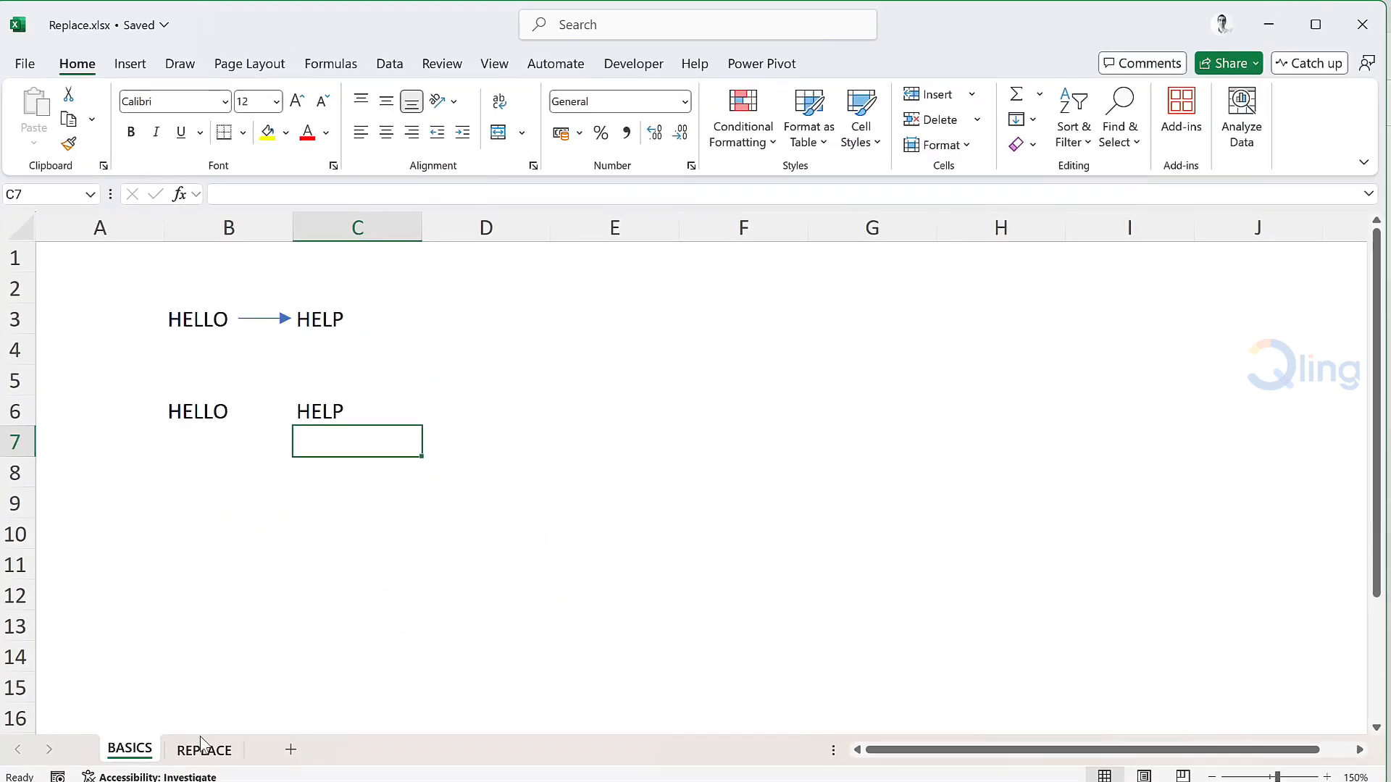
Switch to the REPLACE sheet with the registration codes and lookup table.
left_click(203, 749)
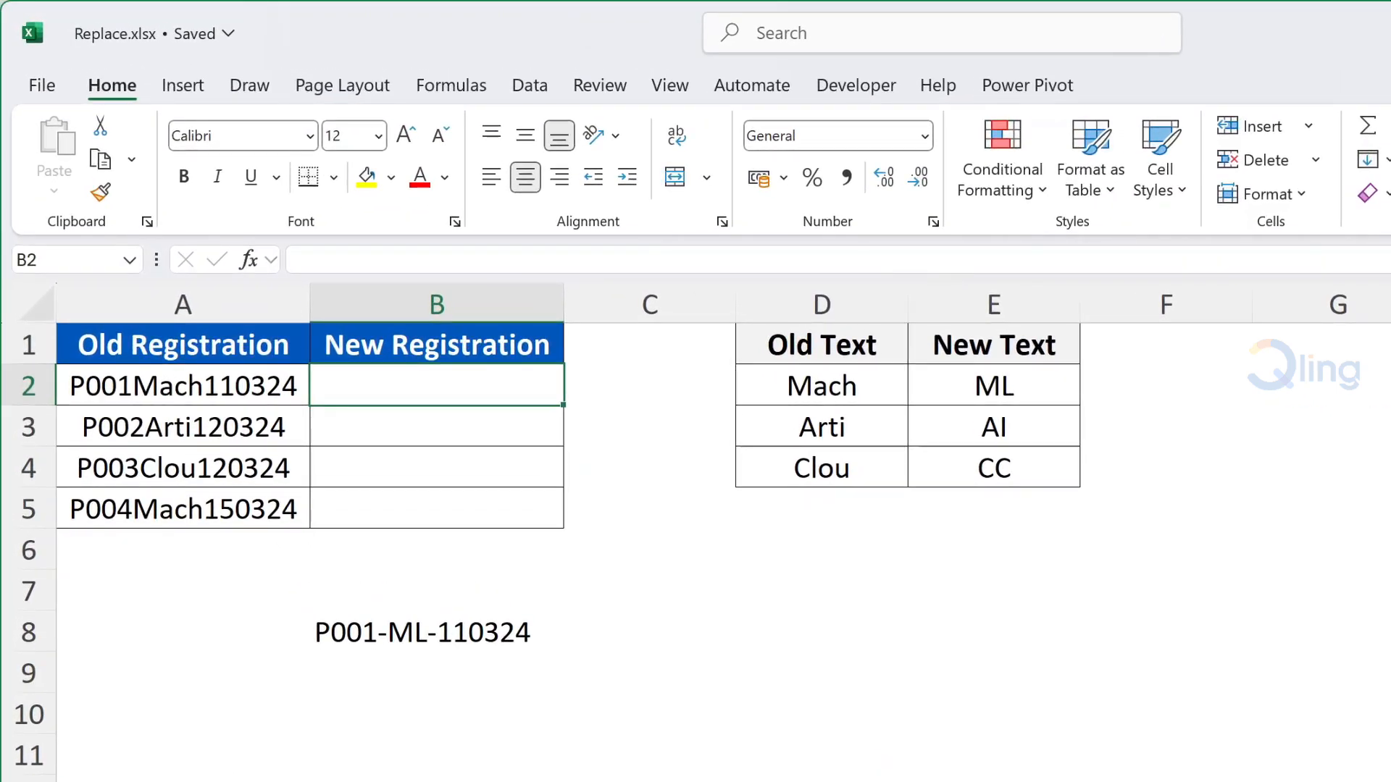
Begin B2's formula as =REPLACE(A2,5,4, with a nested VLOOKUP for the new text.
type("=rep")
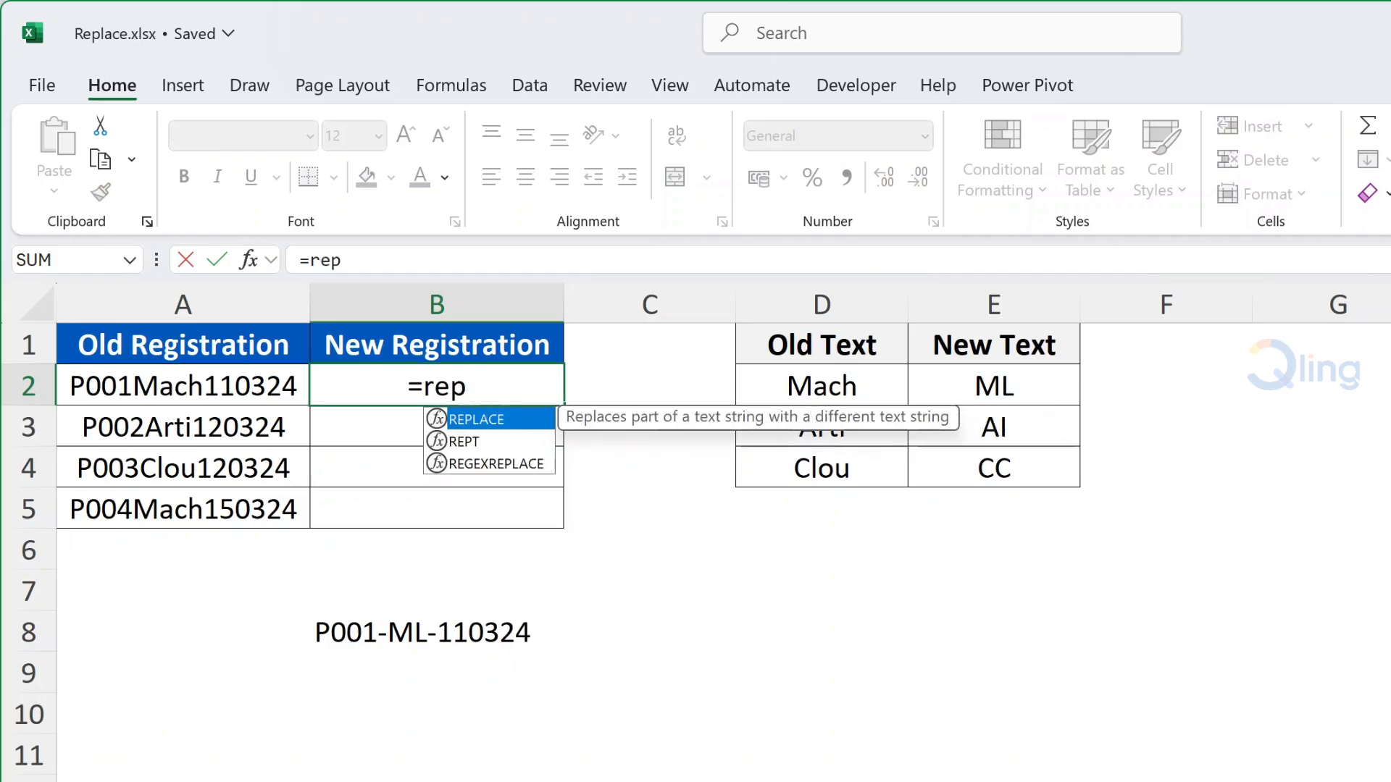
key("Tab")
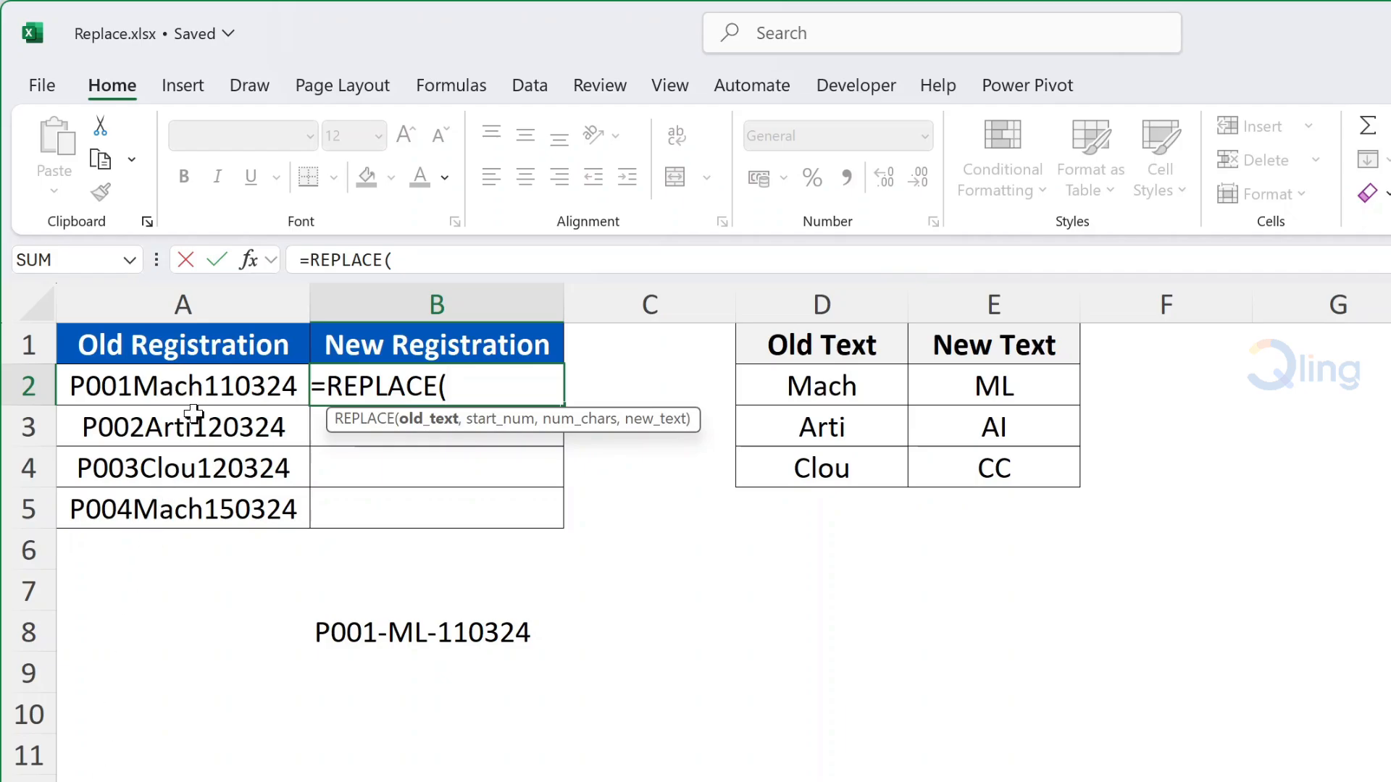
left_click(203, 388)
type(",")
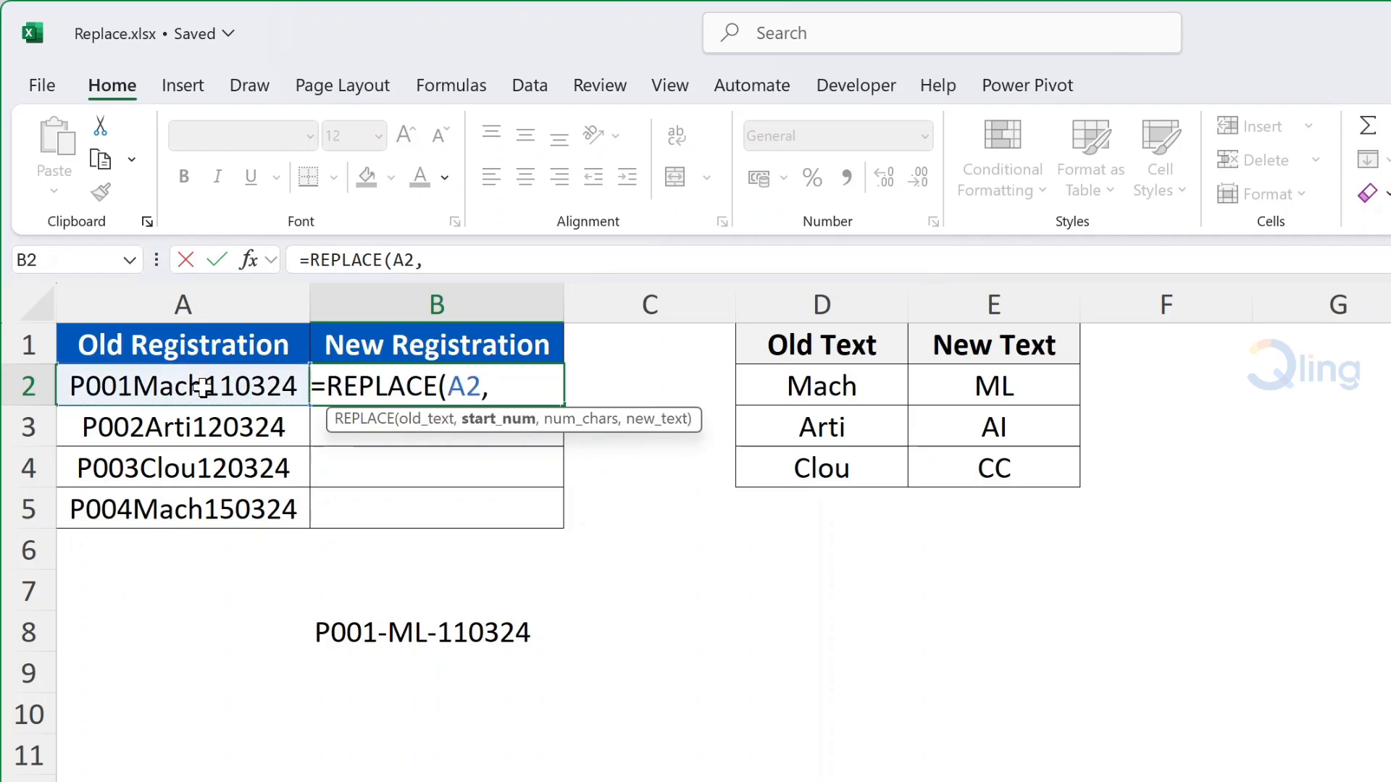
type("5")
type(",")
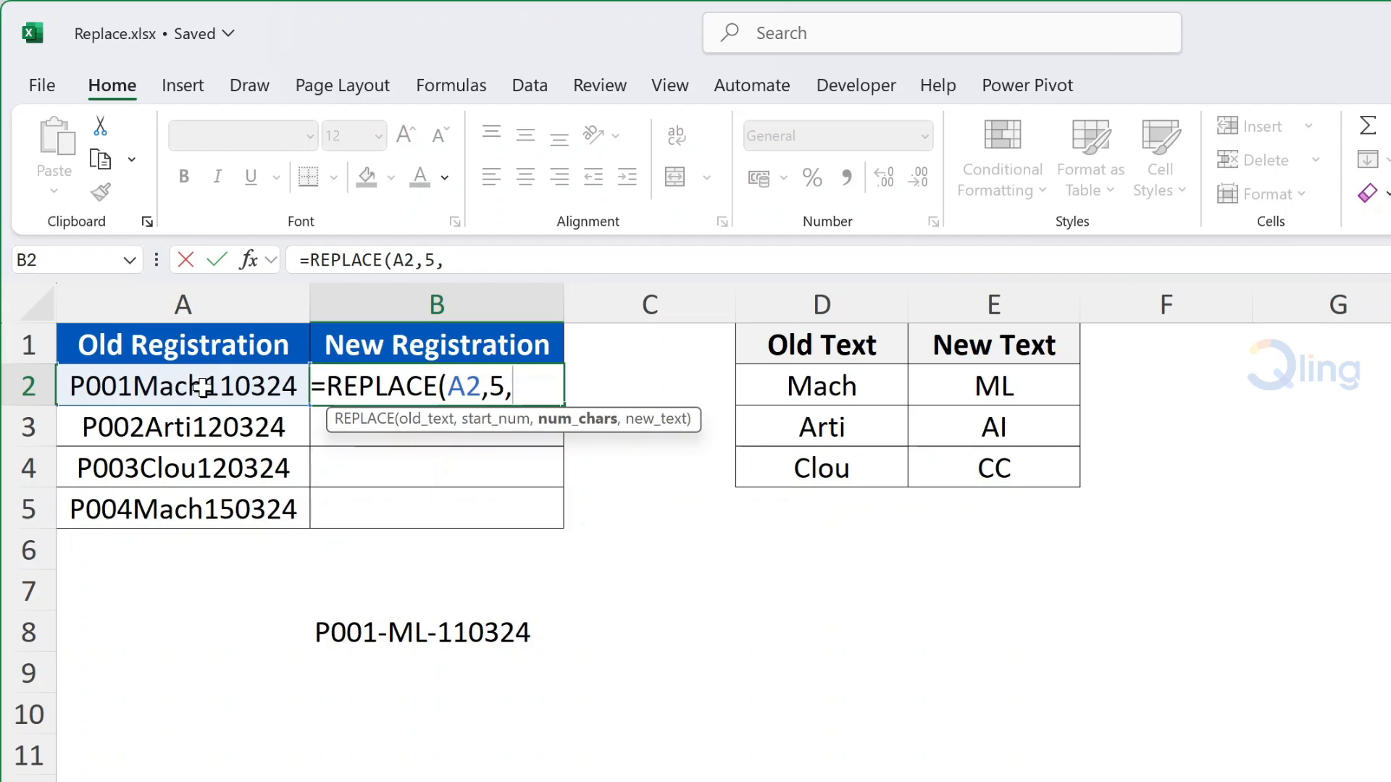
type("4,")
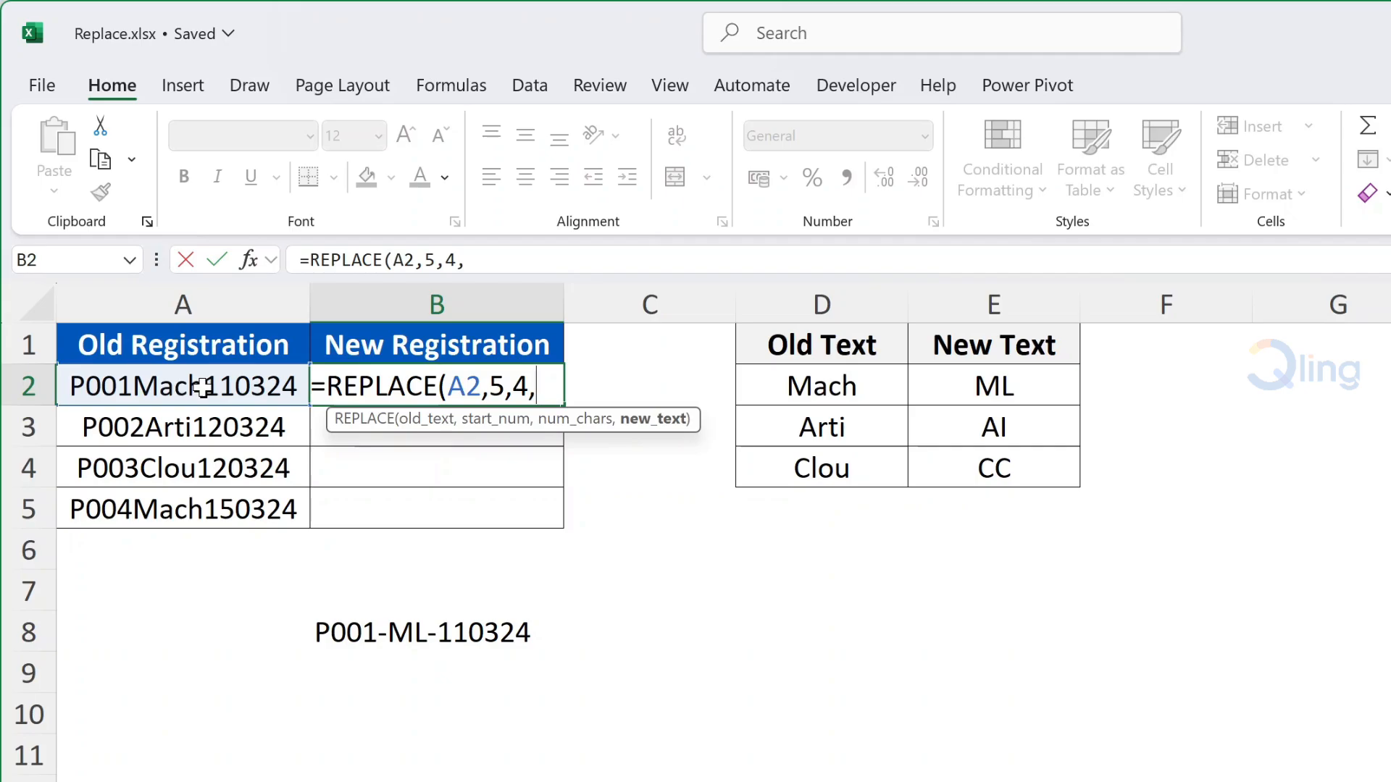
type("vloo")
key("Tab")
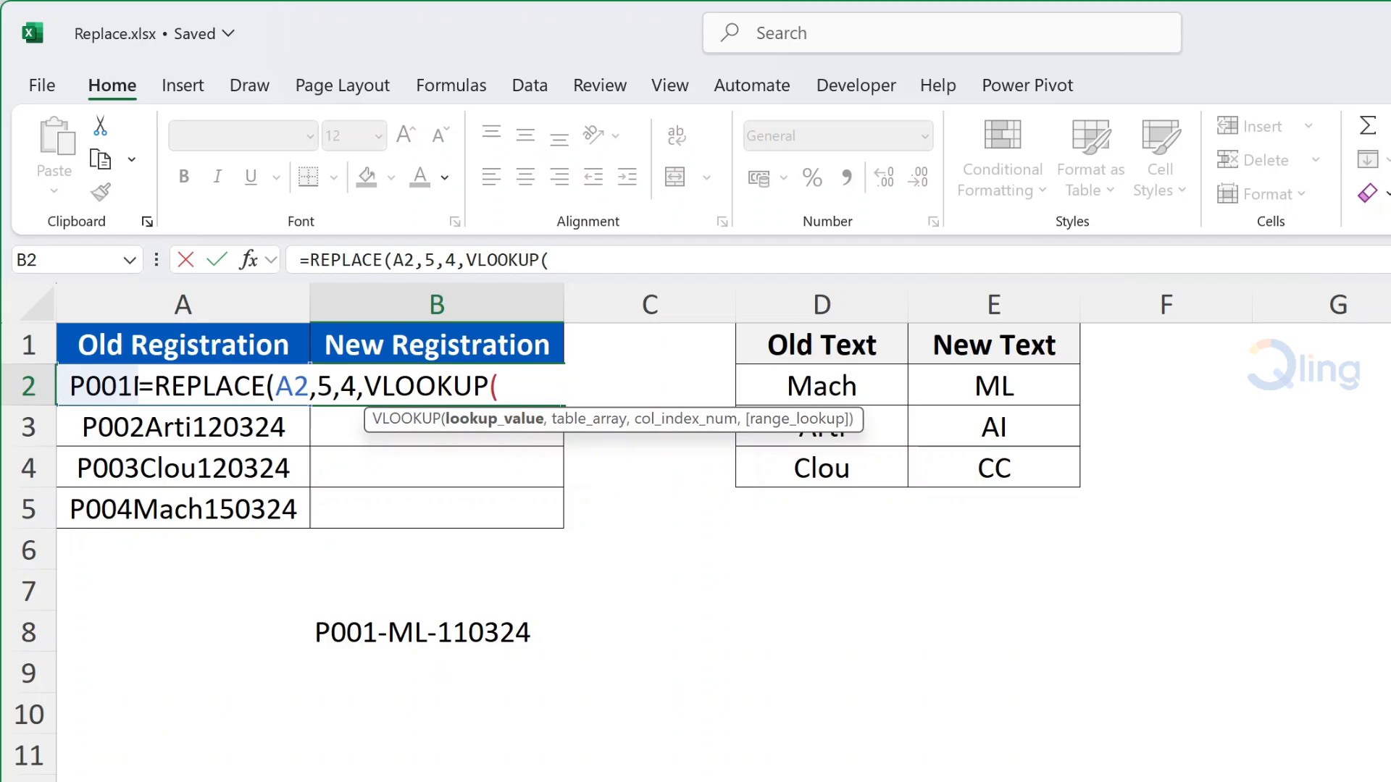
Use MID(A2,5,4) as the VLOOKUP lookup value in B2's formula.
type("mid")
key("Tab")
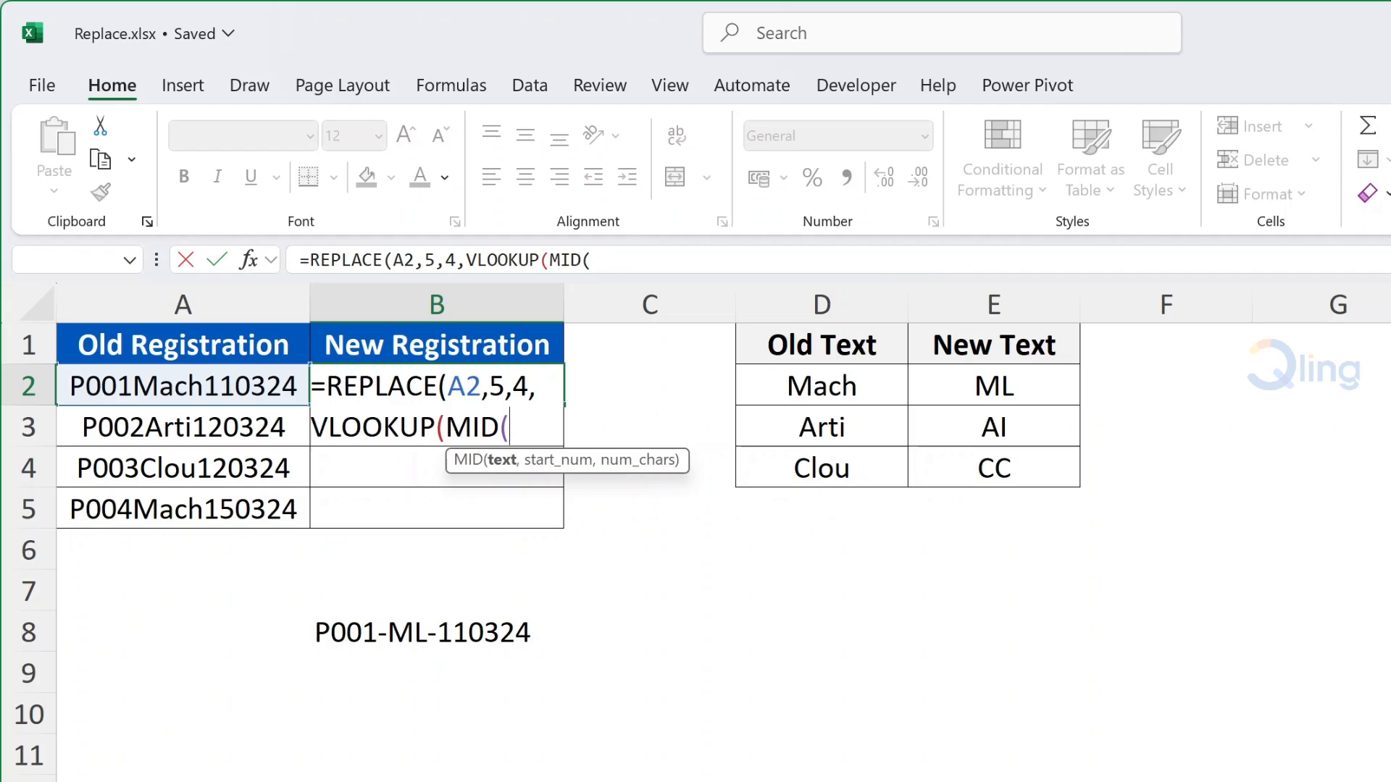
left_click(261, 387)
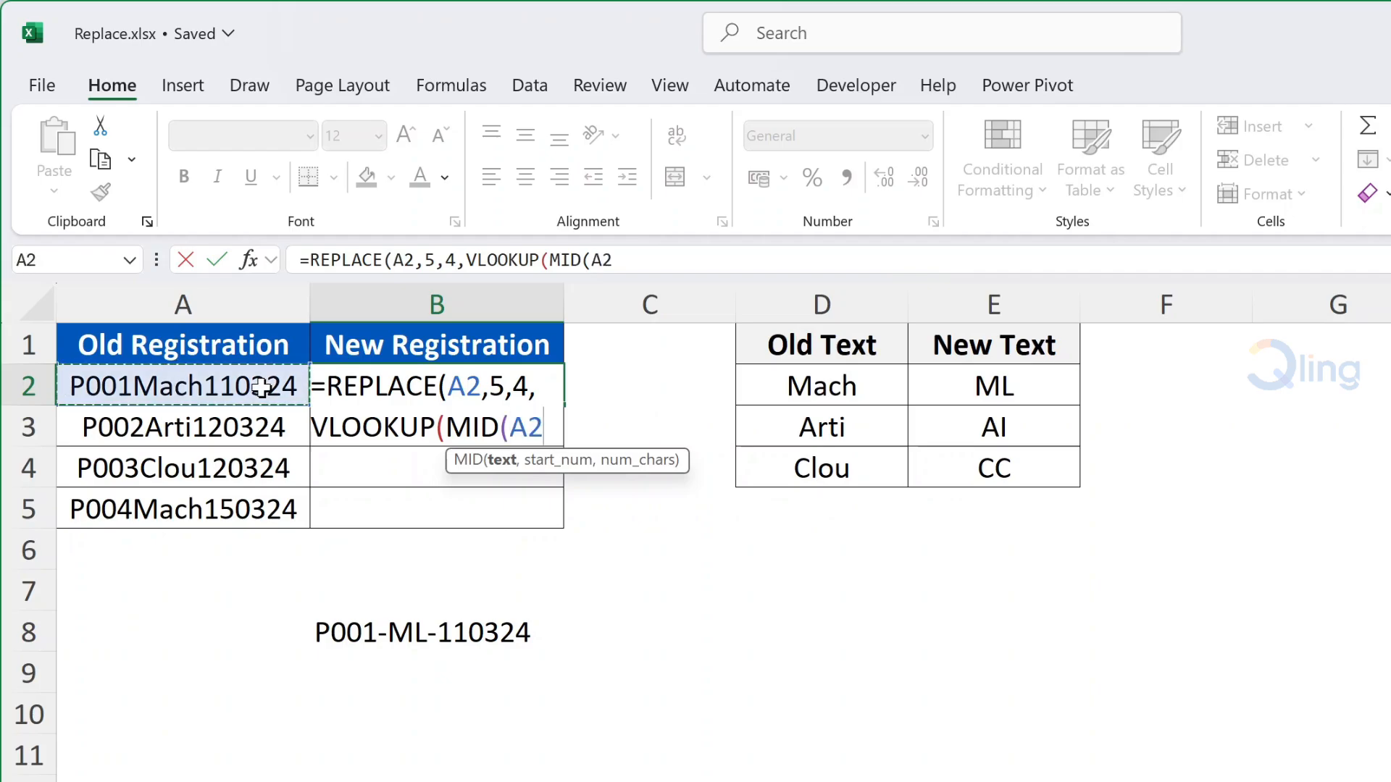
type(",")
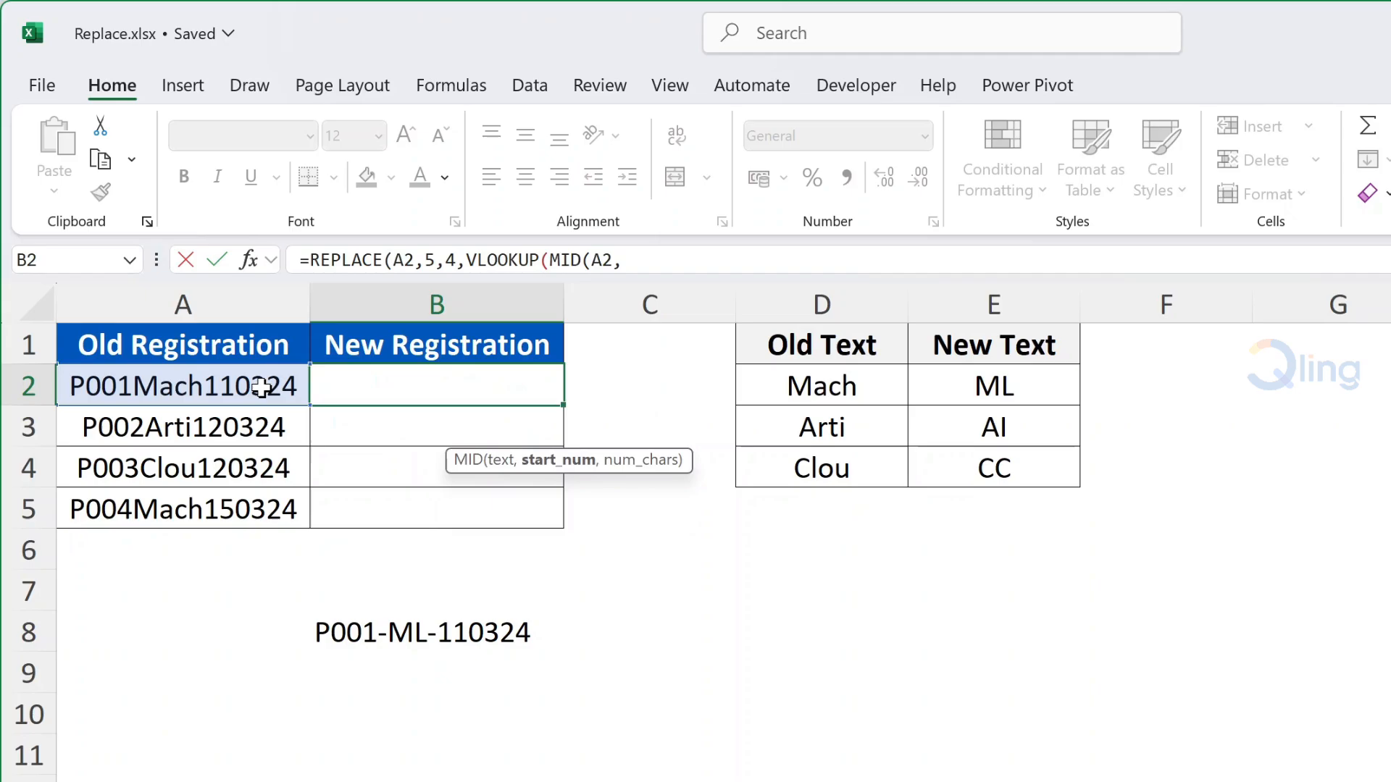
type("5,")
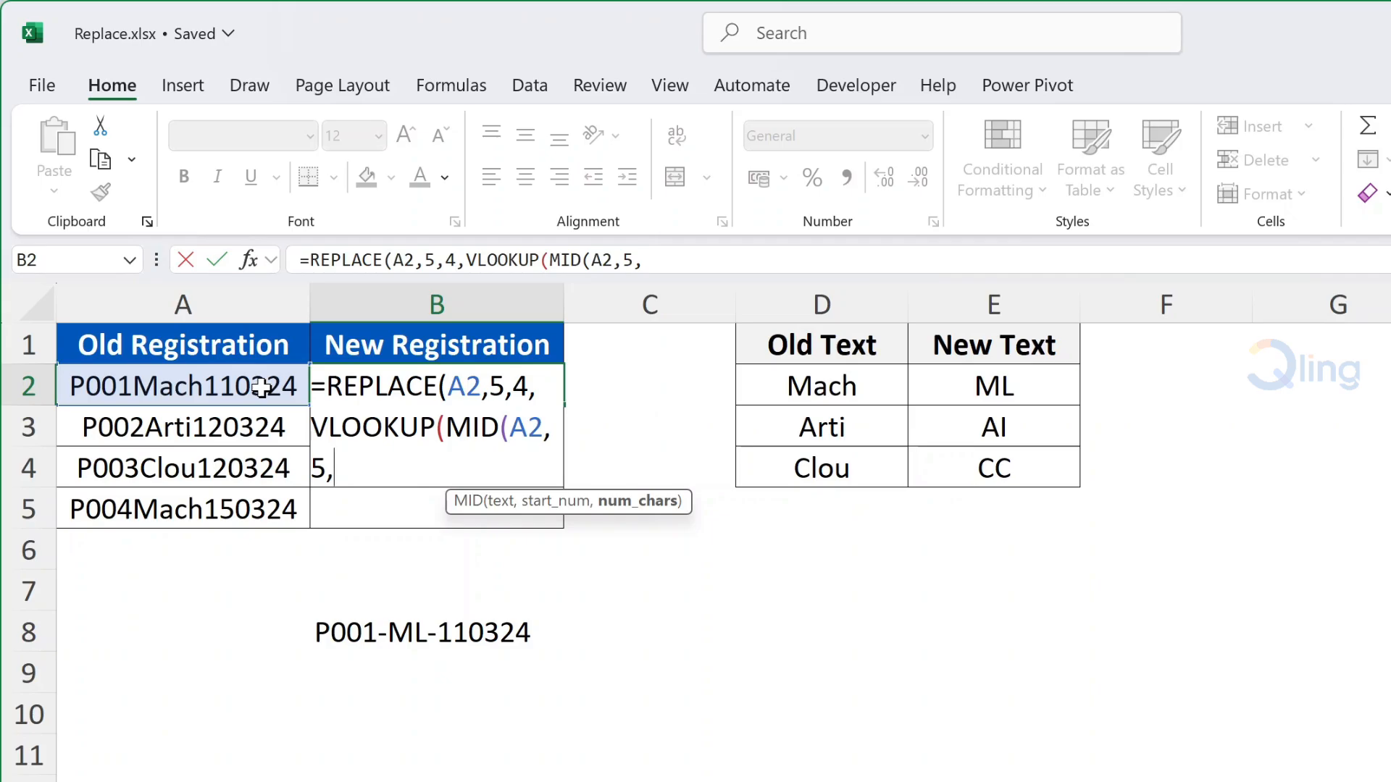
type("4)")
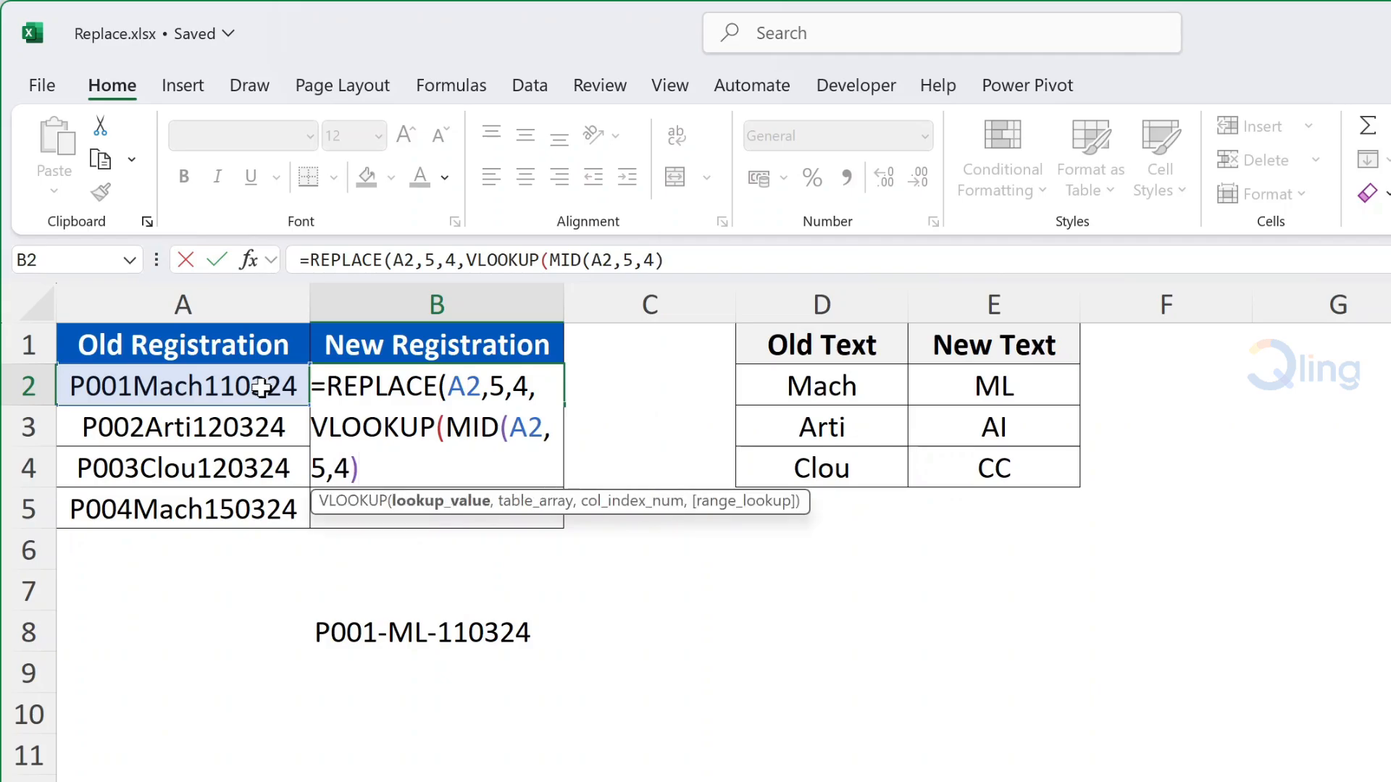
type(",")
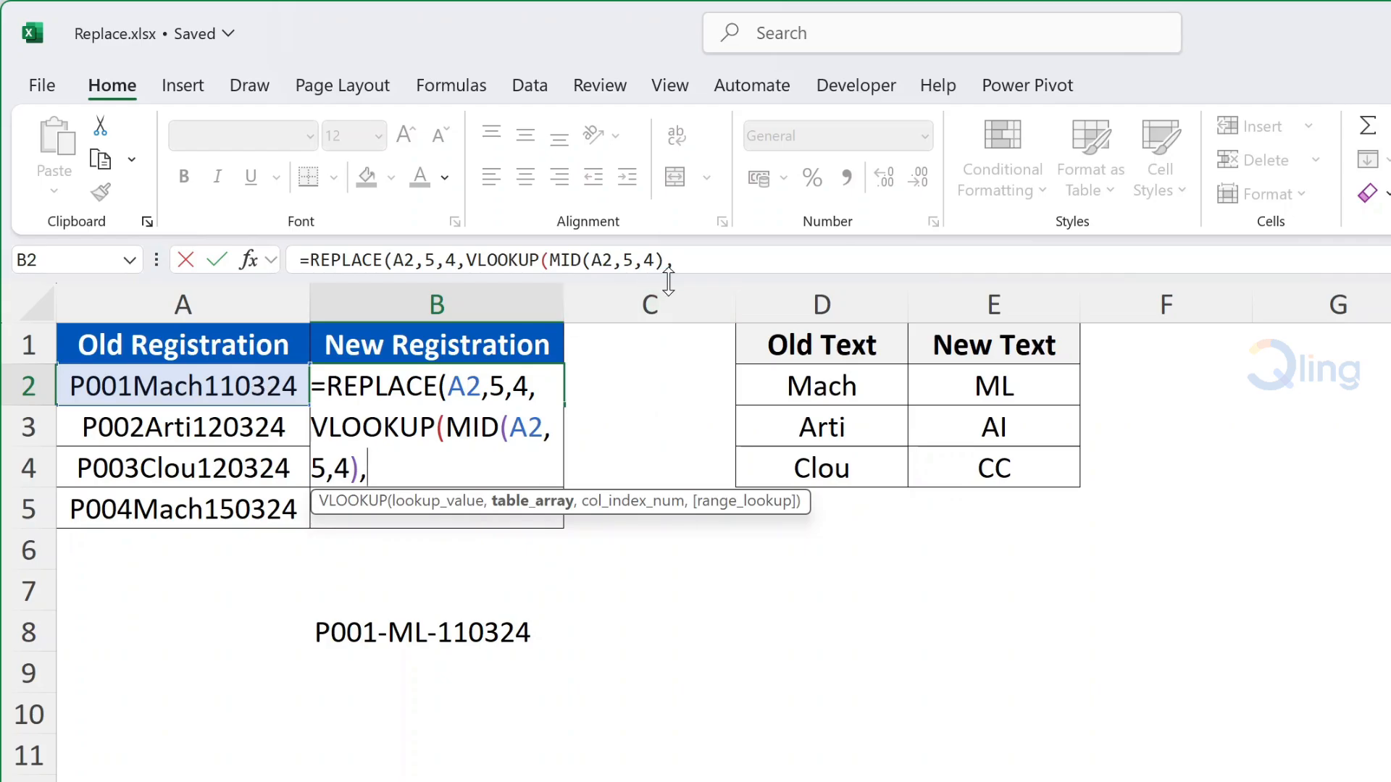
Complete the VLOOKUP with absolute range $D$2:$E$4, column 2 and FALSE exact match.
left_click_drag(814, 384, 920, 418)
left_click_drag(961, 455, 962, 455)
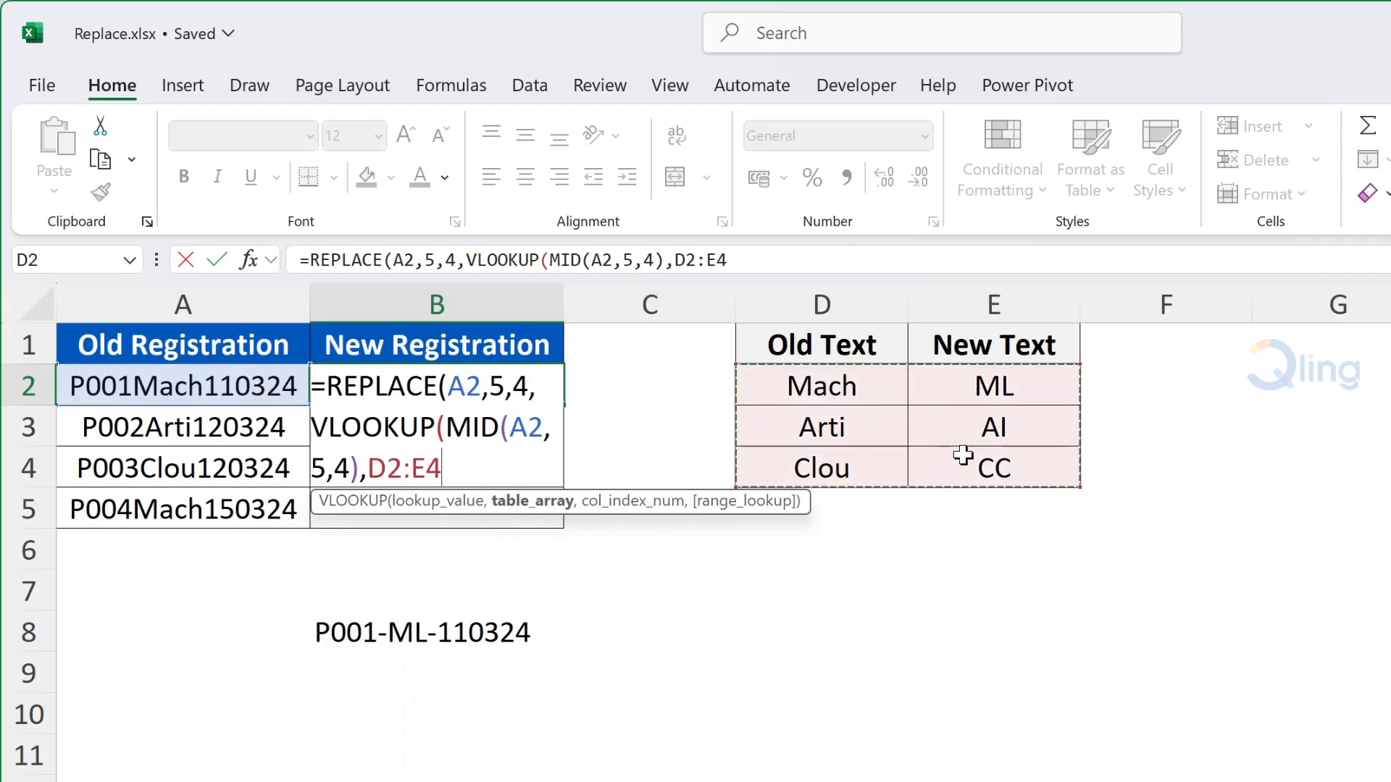
key("F4")
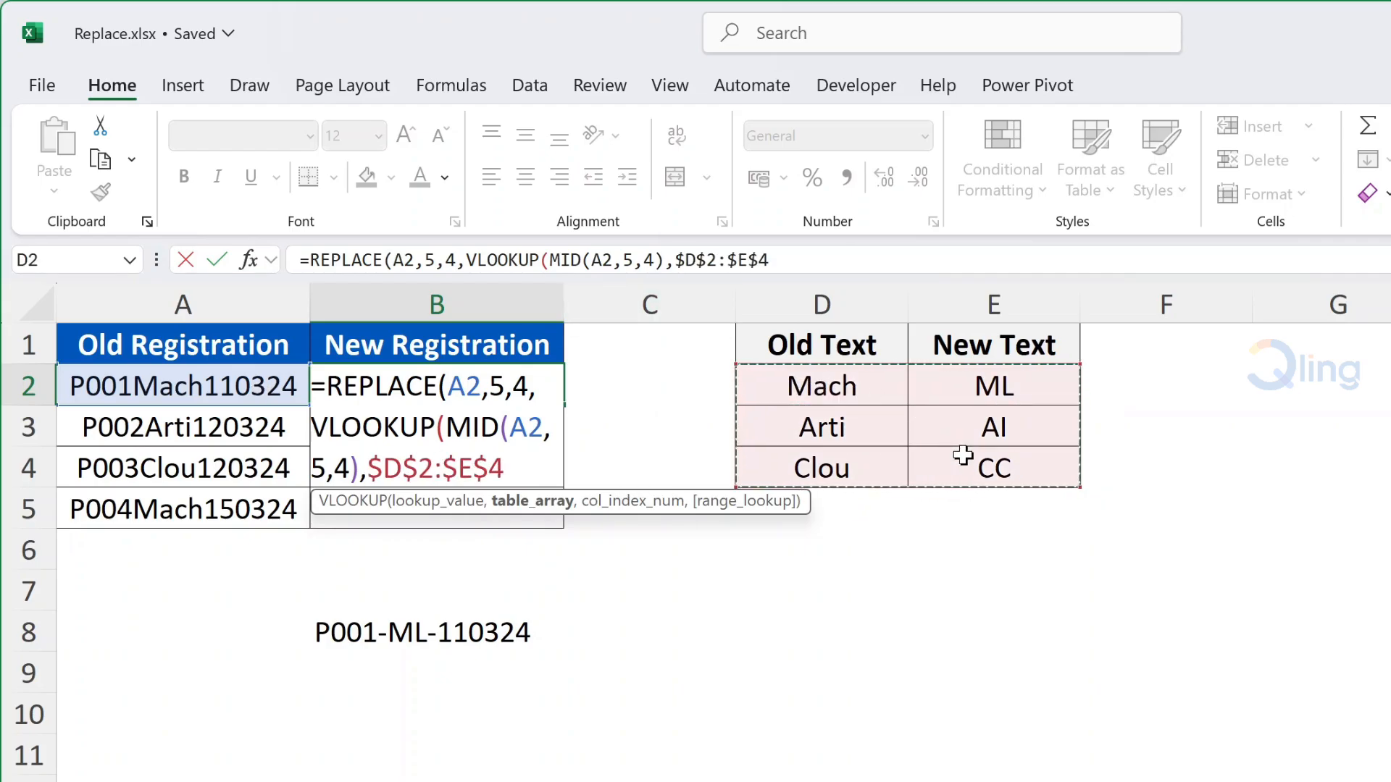
type(",")
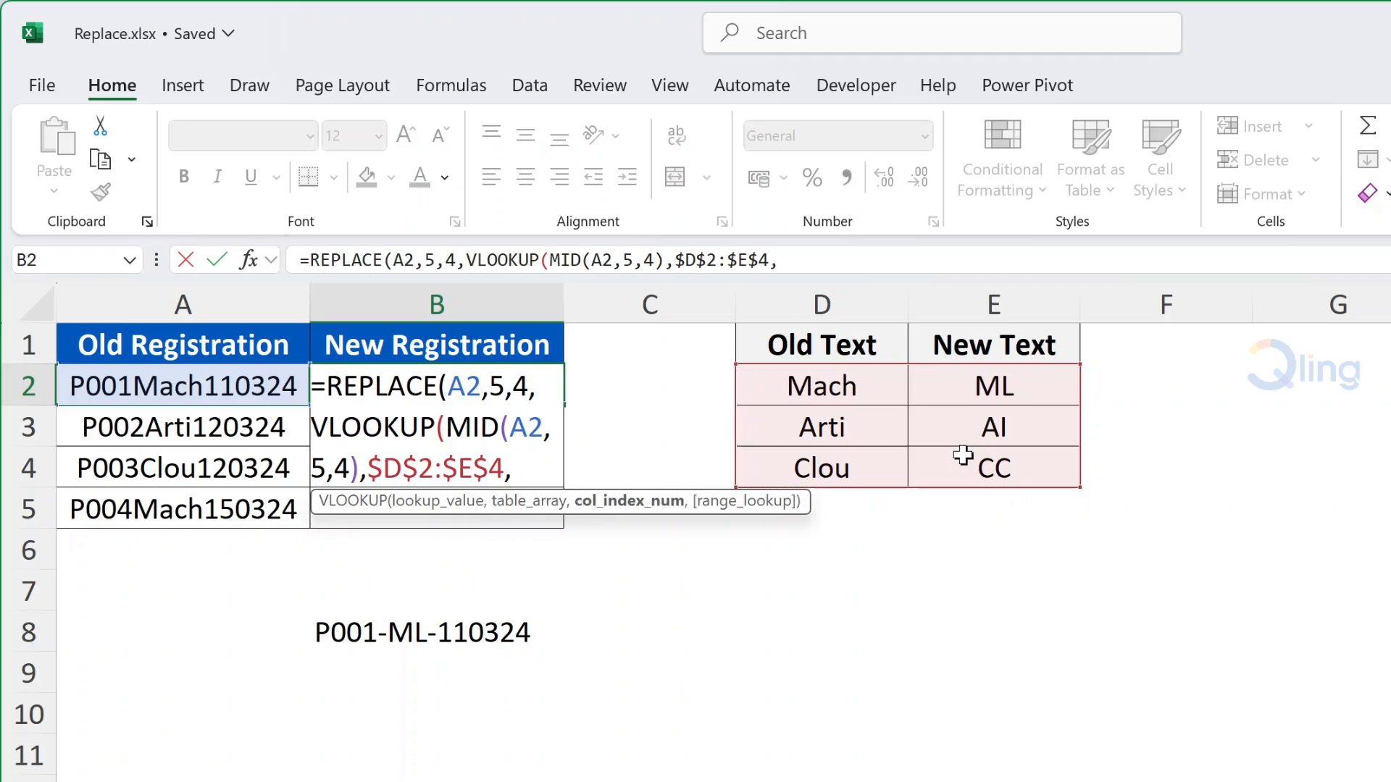
type("2")
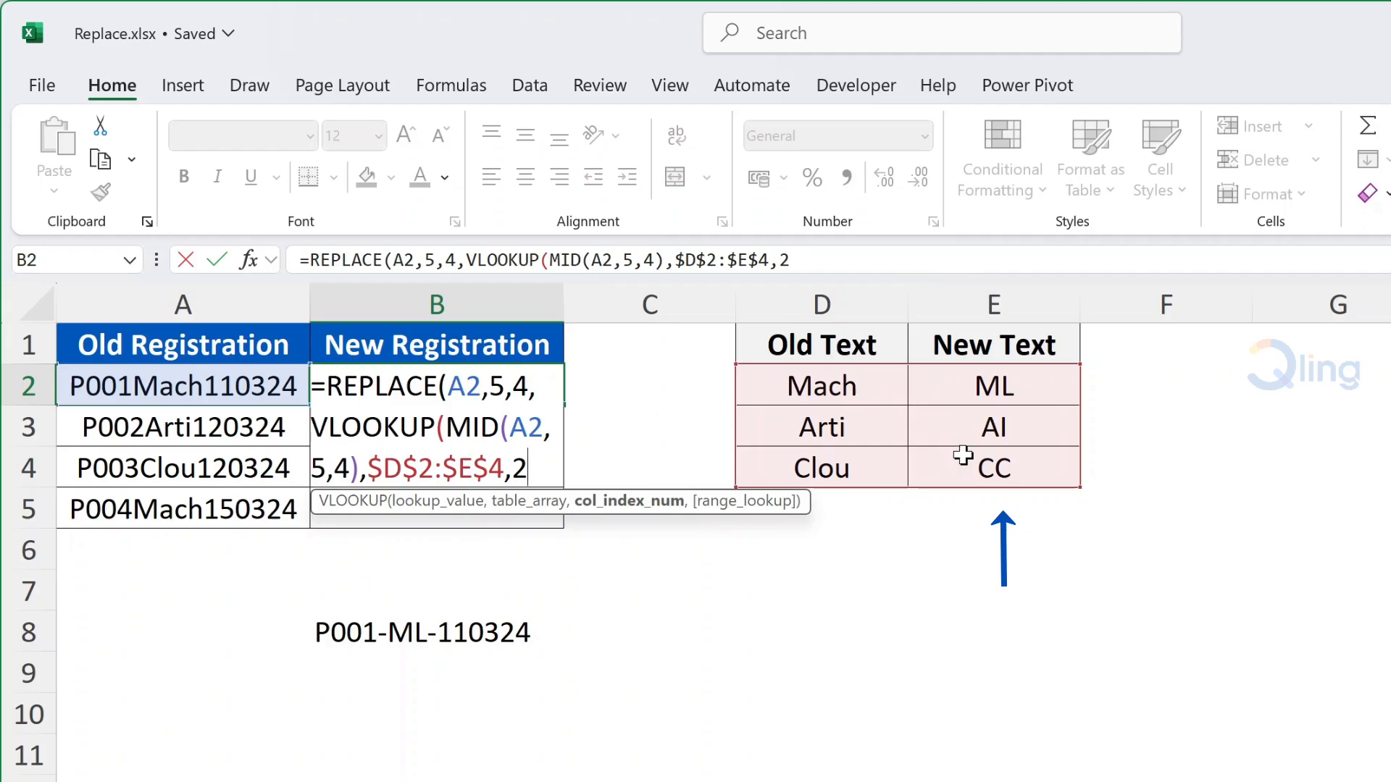
type(",")
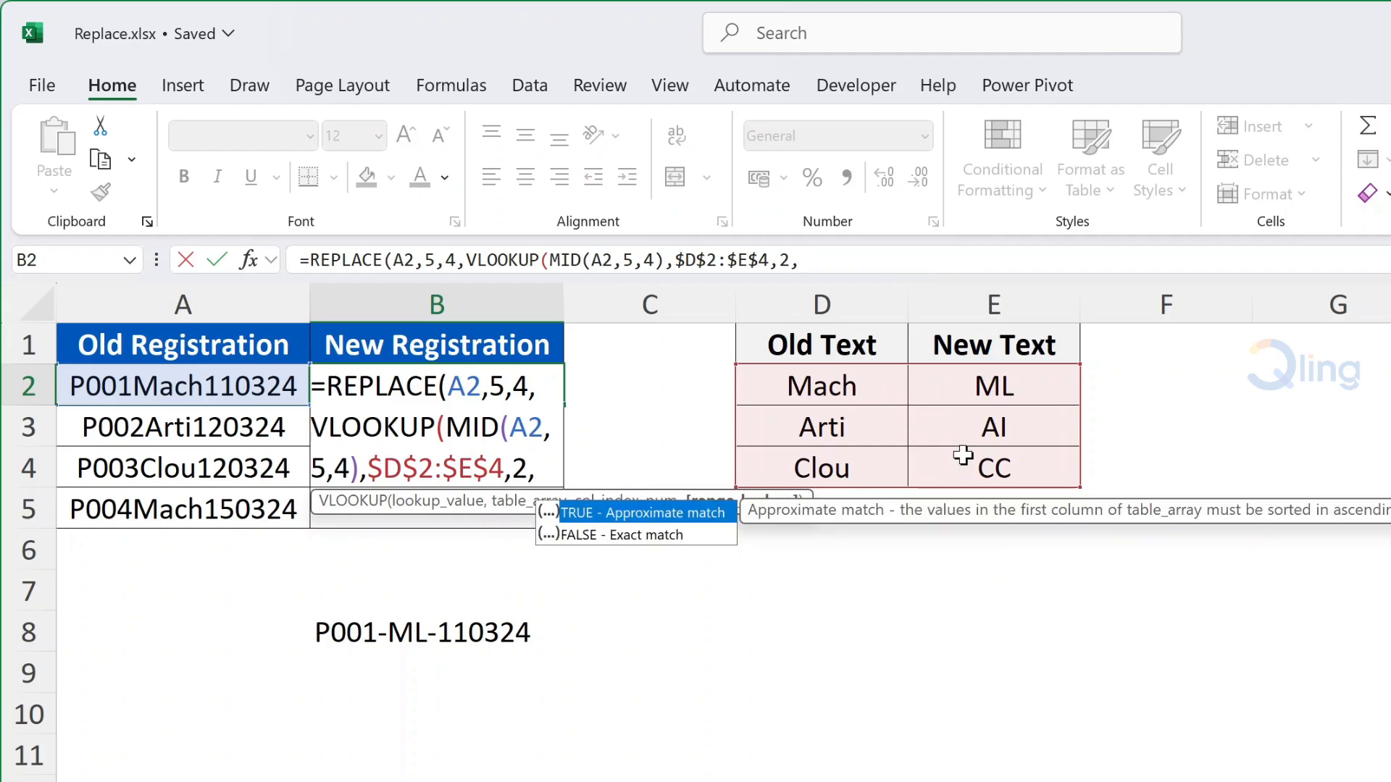
key("Down")
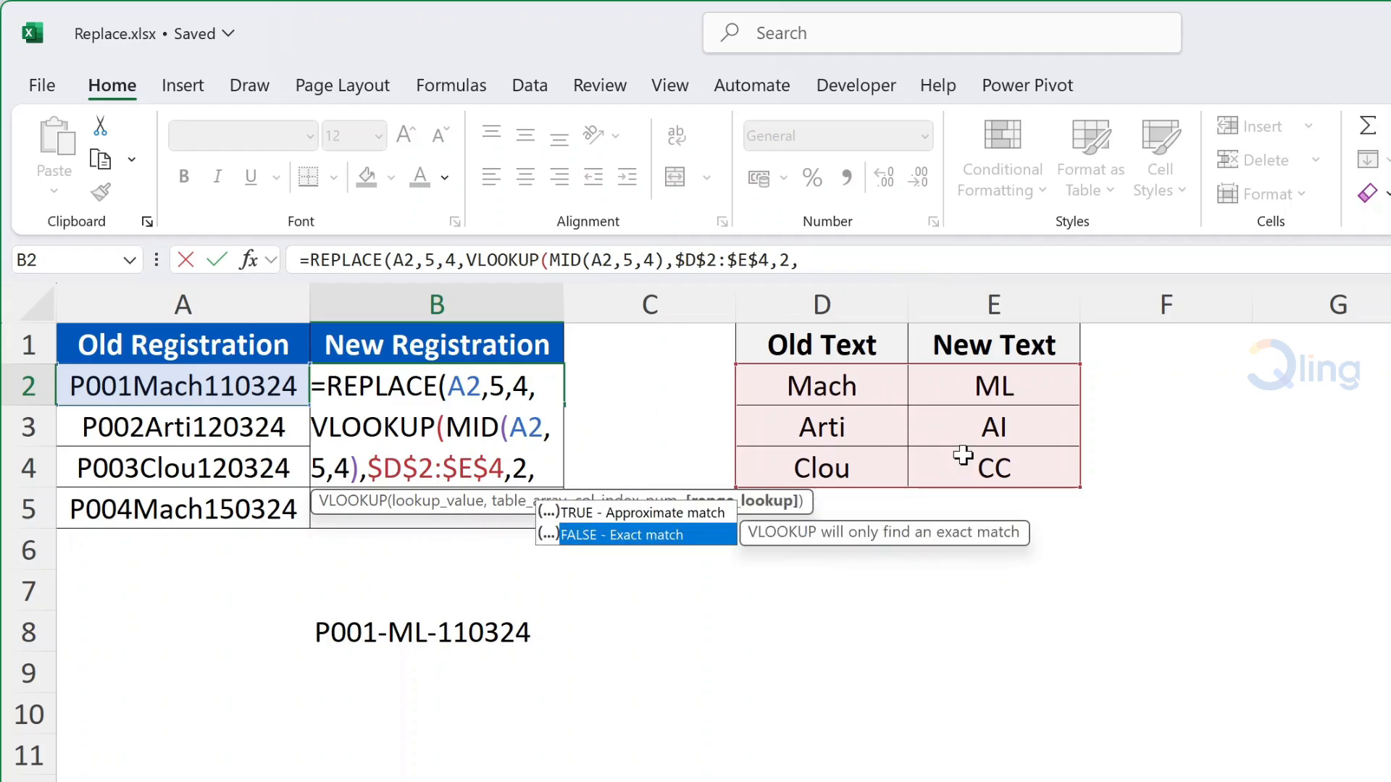
key("Tab")
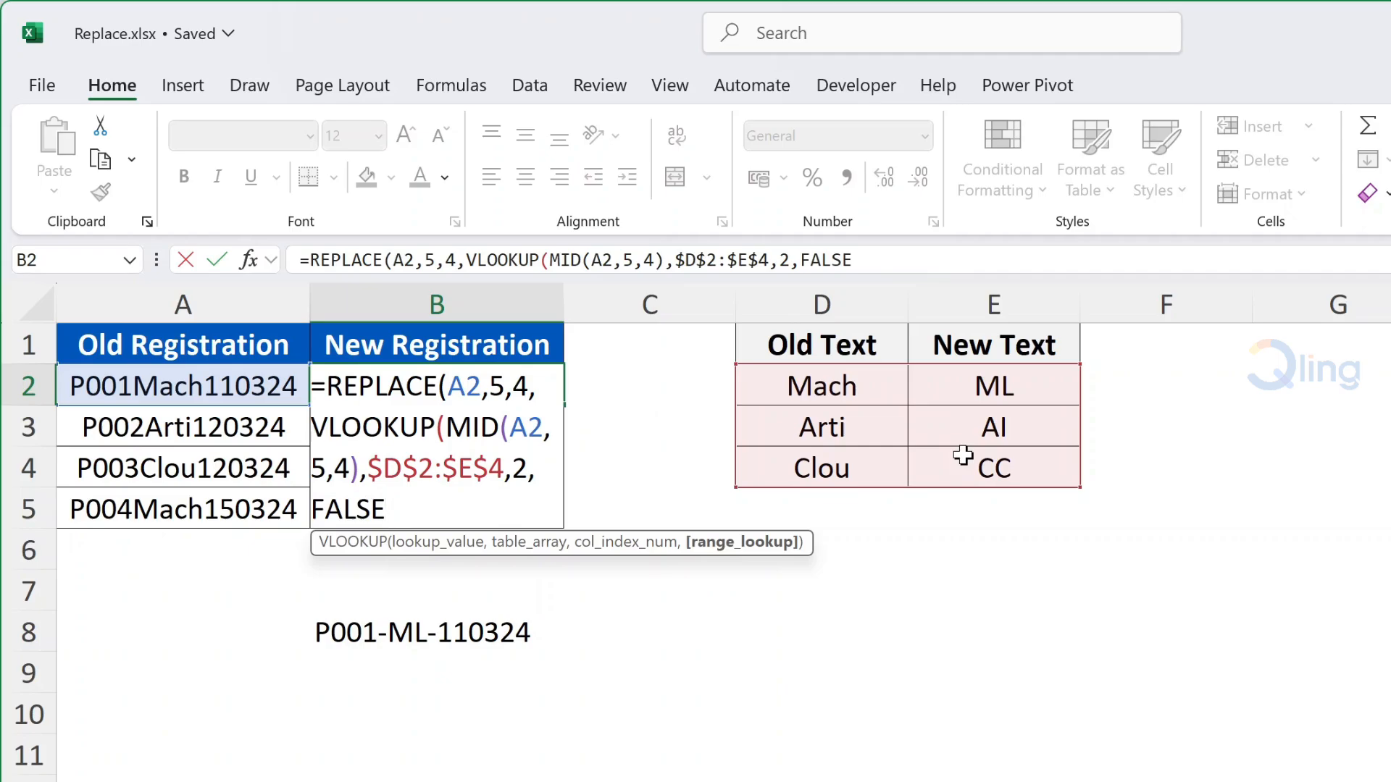
type("))")
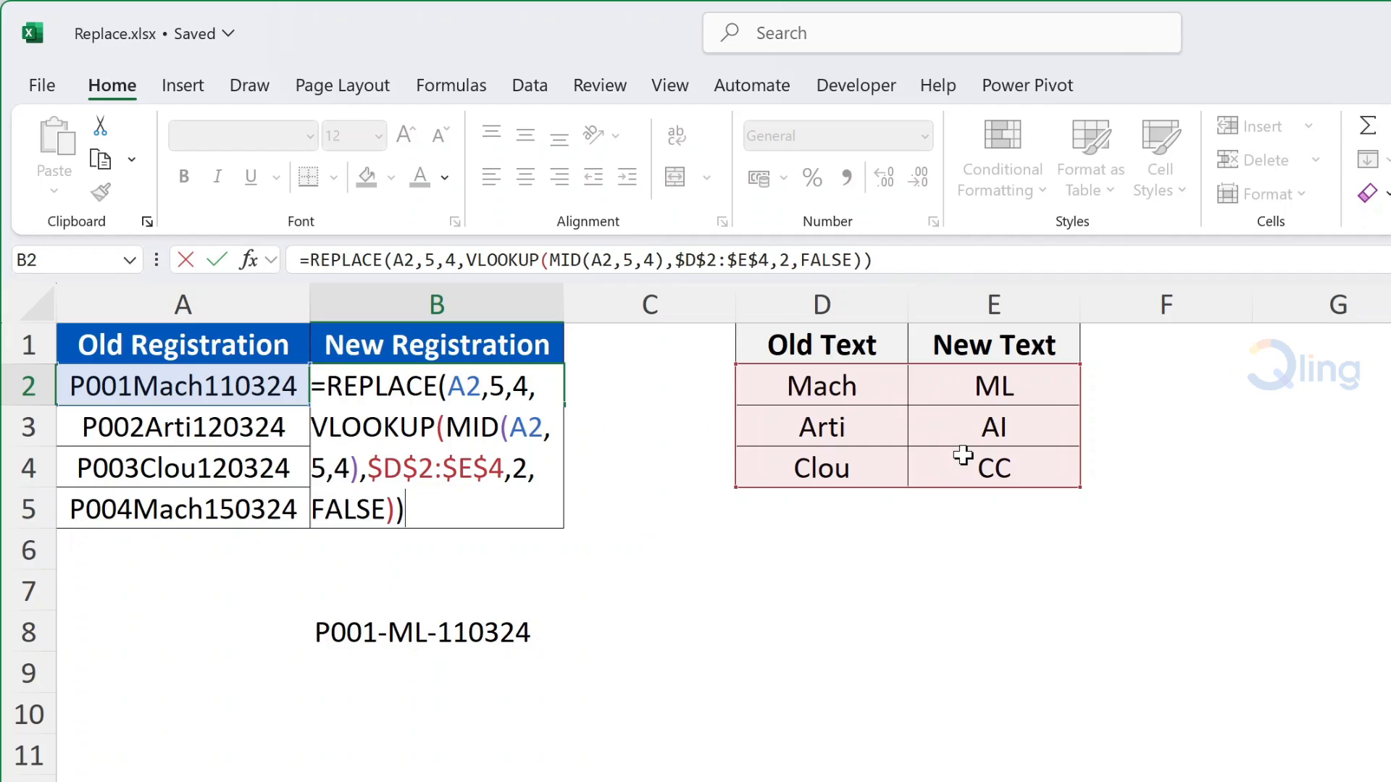
Surround the VLOOKUP with "-" hyphens and commit, giving P001-ML-110324 in B2.
left_click(312, 427)
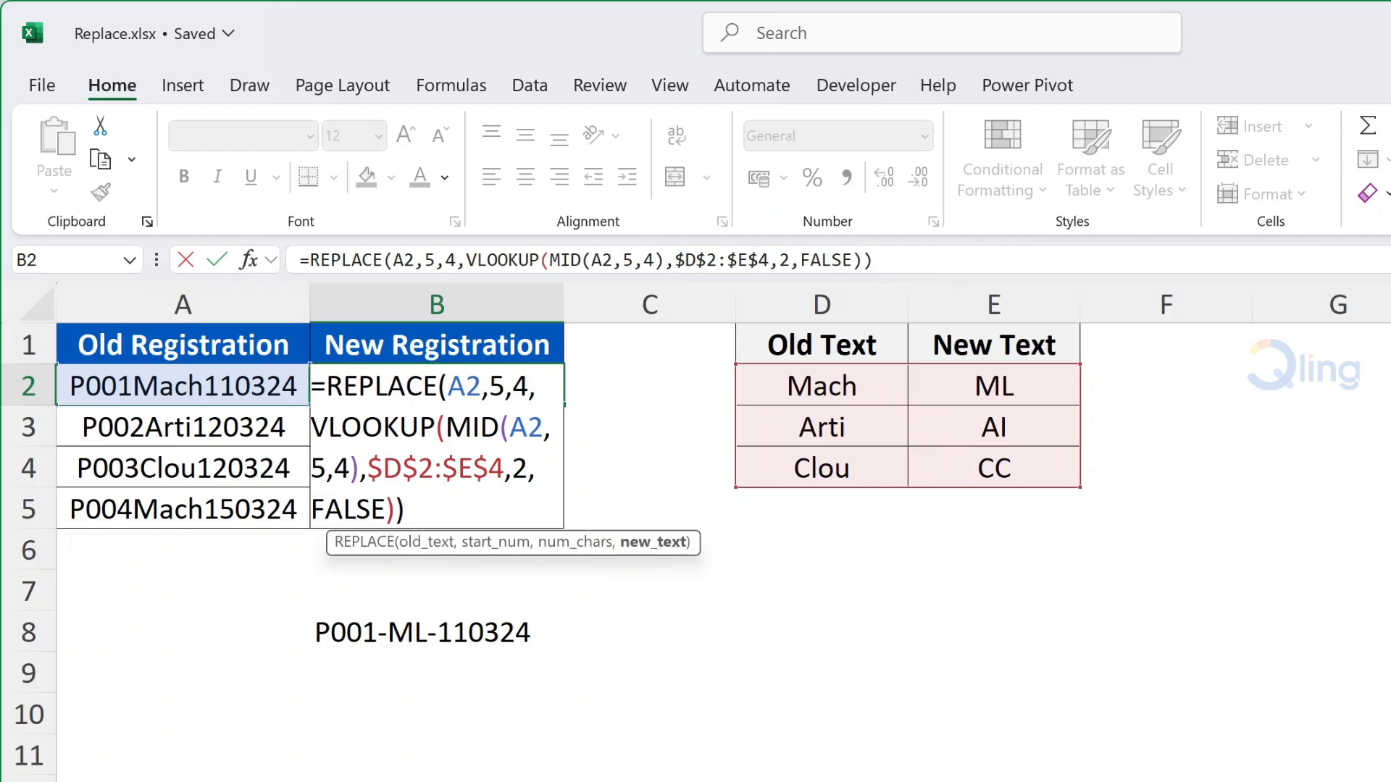
type("\"-\"")
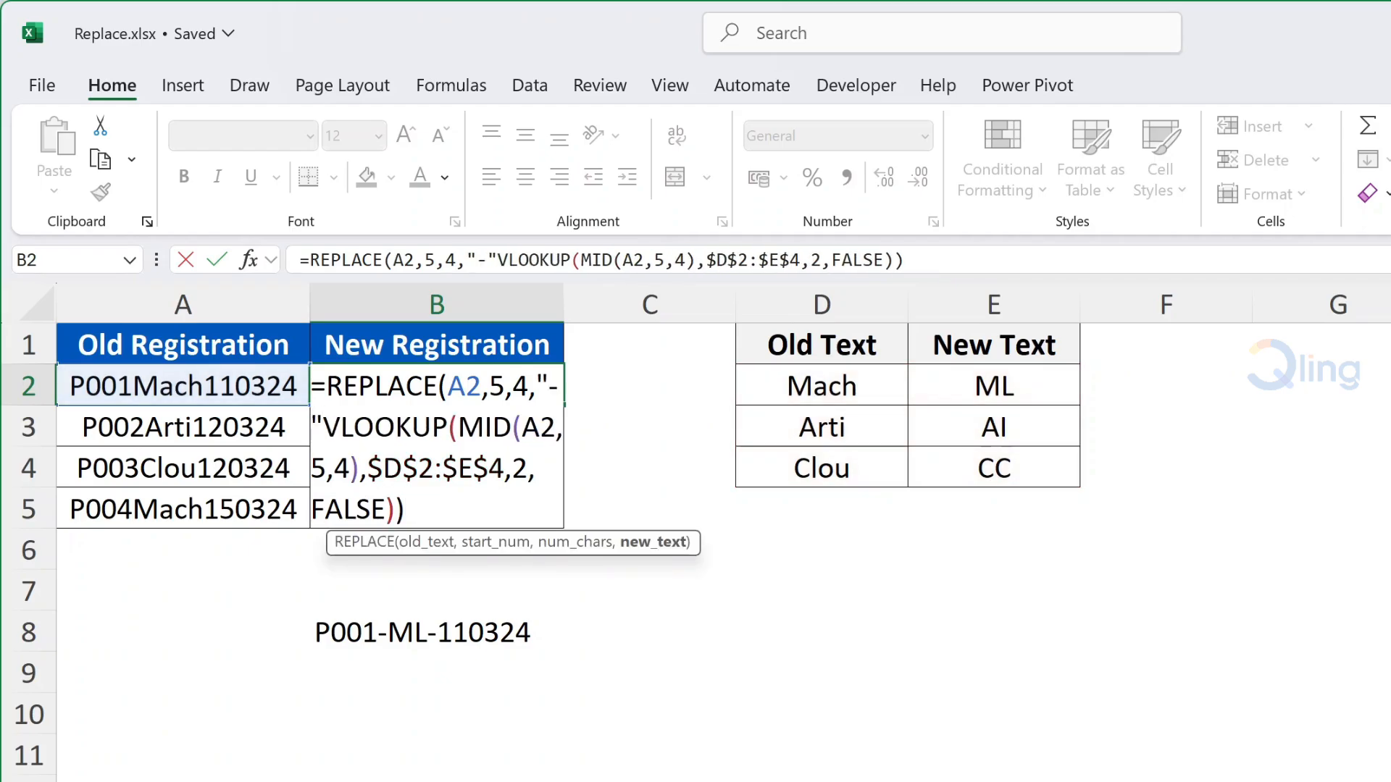
type("&")
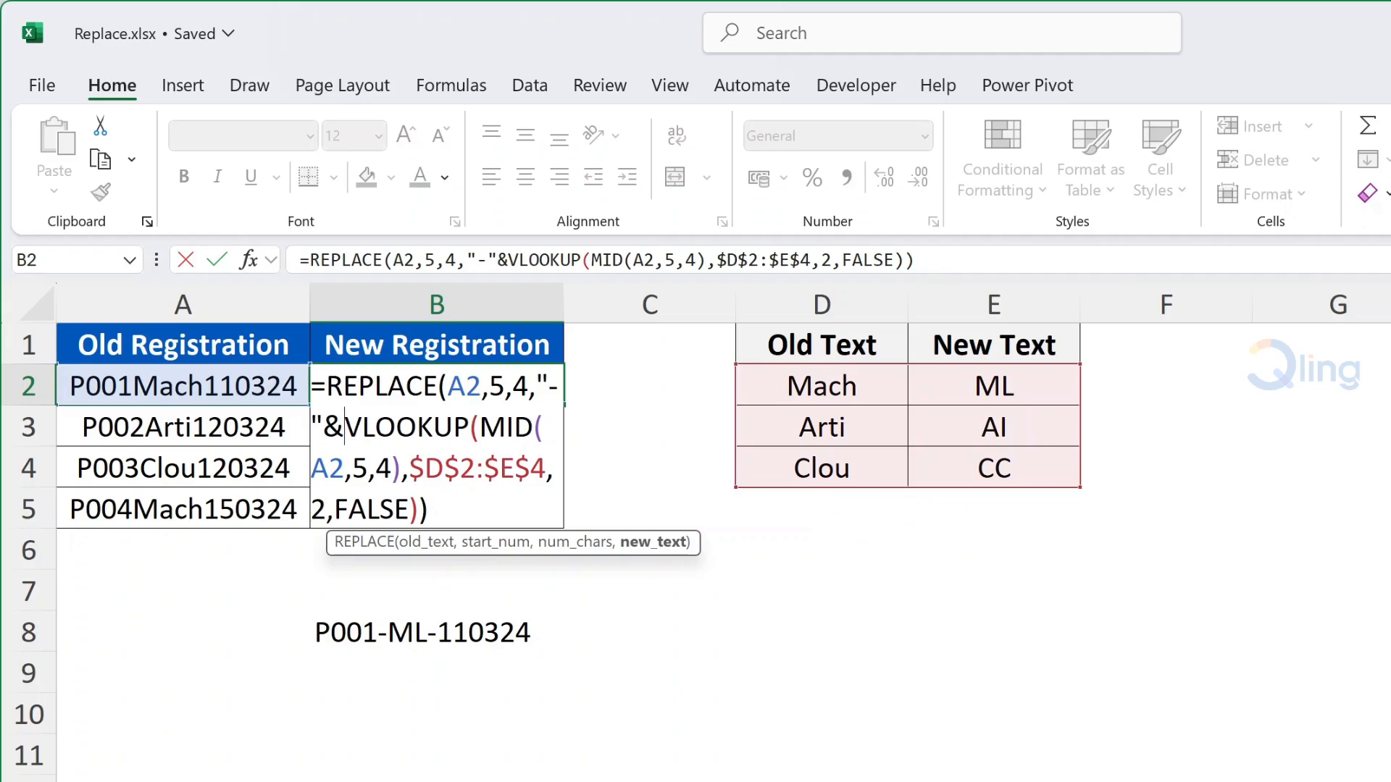
type("&\"-\"")
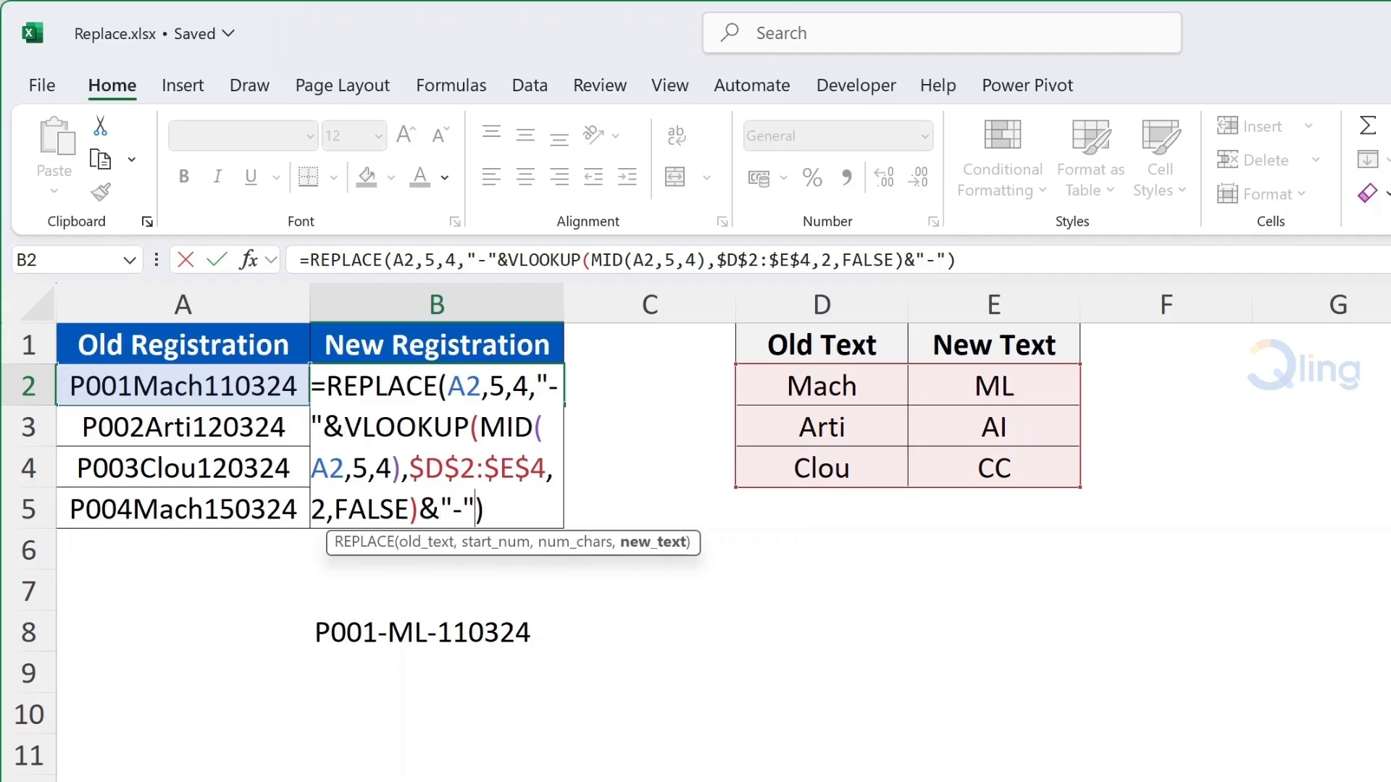
key("Return")
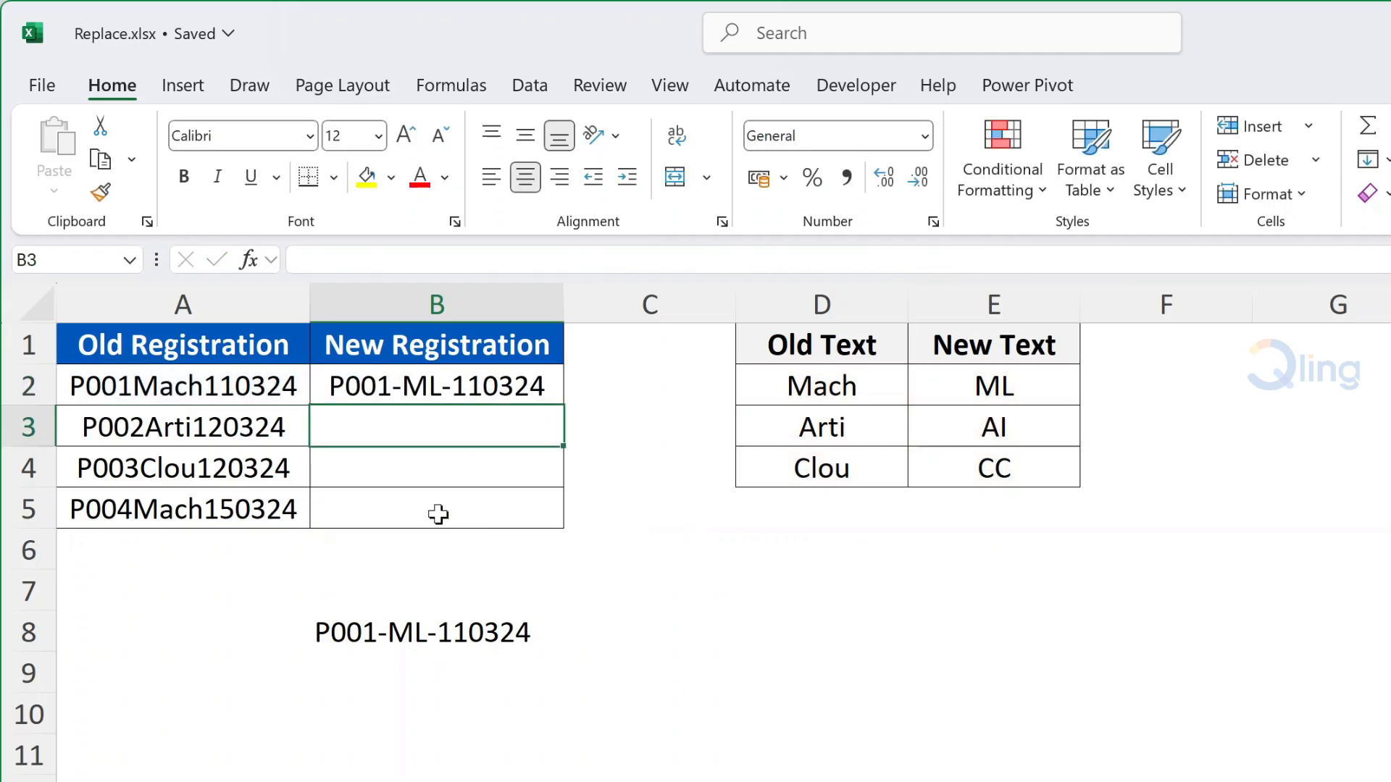
left_click(556, 386)
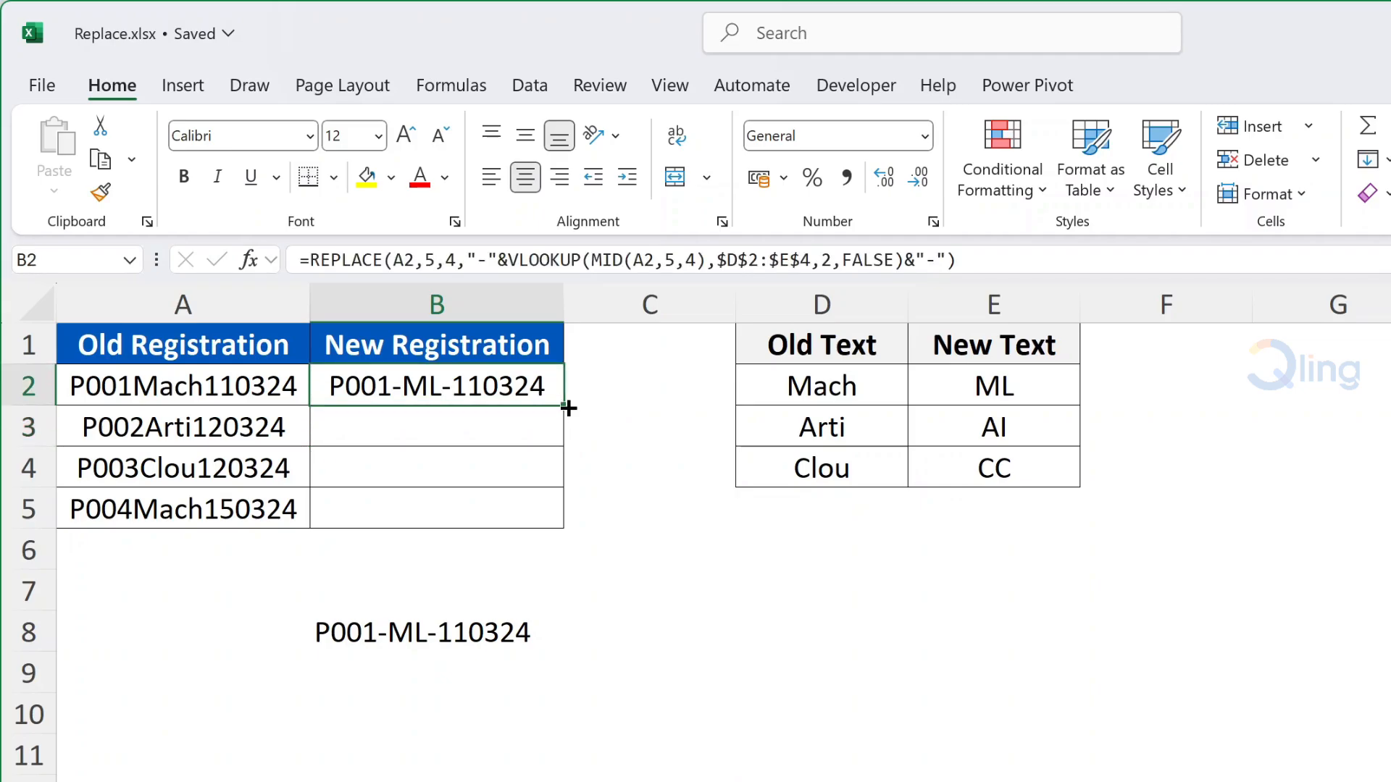
Fill B2's formula down to B5, yielding P002-AI-120324, P003-CC-120324 and P004-ML-150324.
double_click(567, 408)
left_click(589, 410)
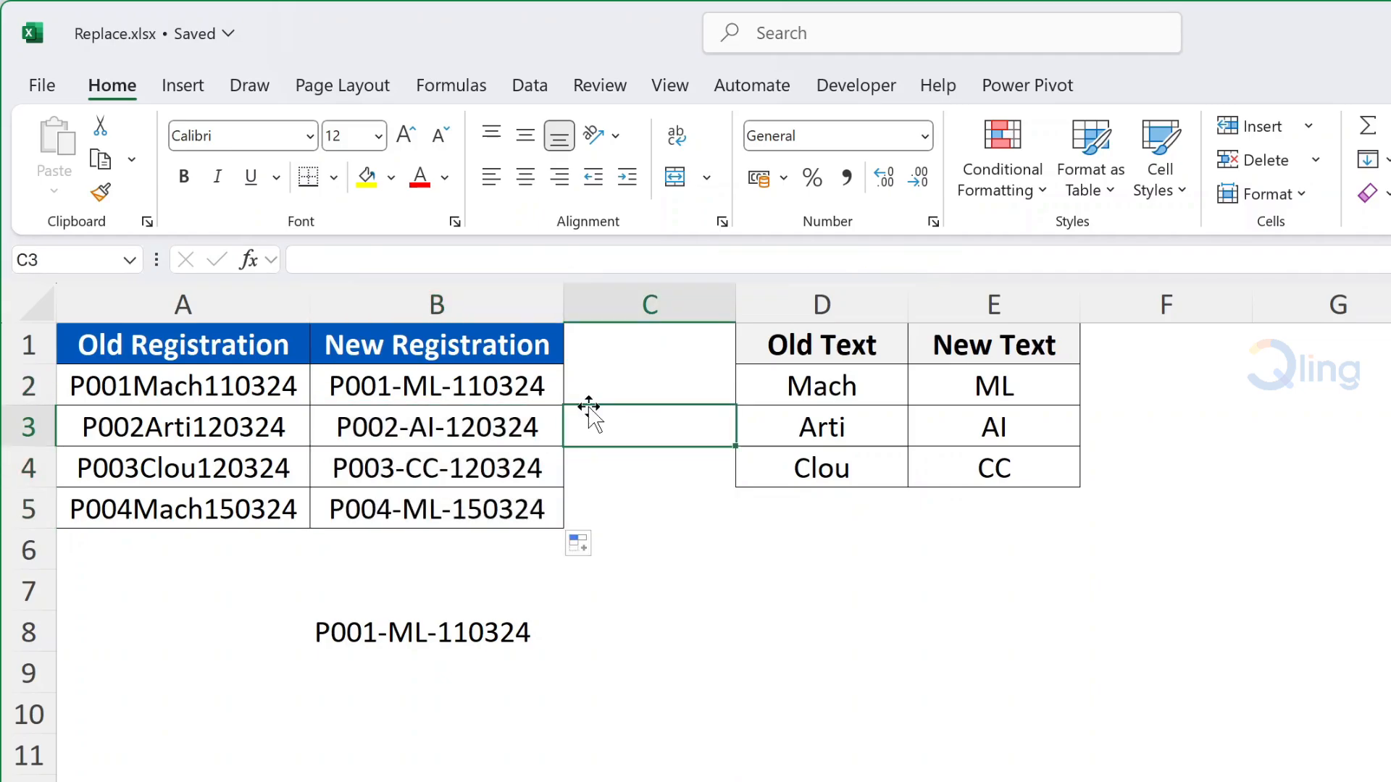